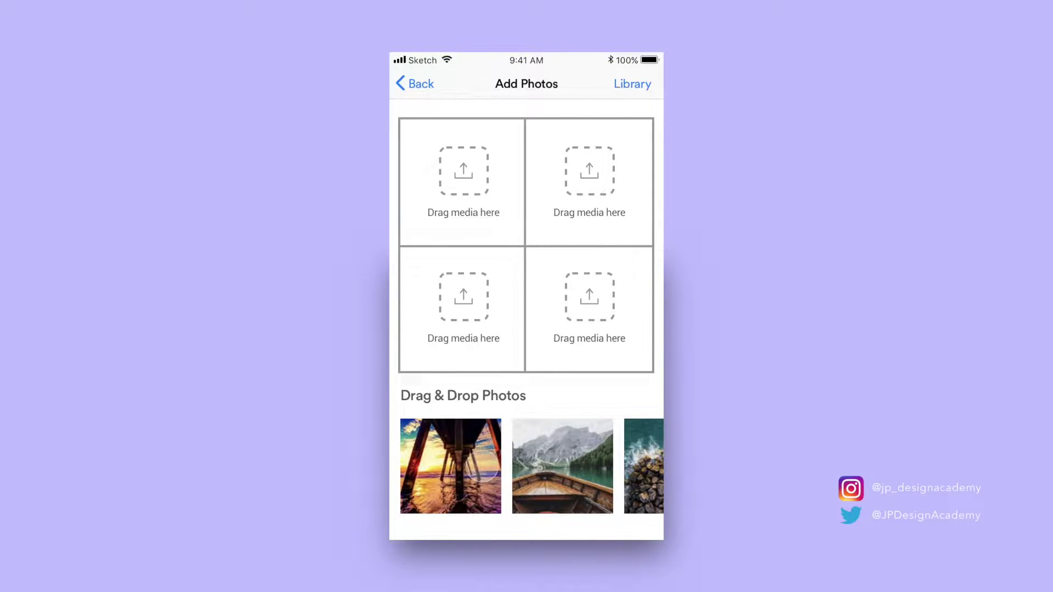
Step: In the prototype preview, lift the pier photo and hold it over the top-left drop cell
mouse_move(482, 467)
mouse_down()
mouse_move(465, 466)
mouse_move(466, 349)
mouse_move(464, 391)
mouse_move(481, 223)
mouse_move(483, 316)
mouse_move(472, 208)
mouse_move(482, 209)
mouse_up()
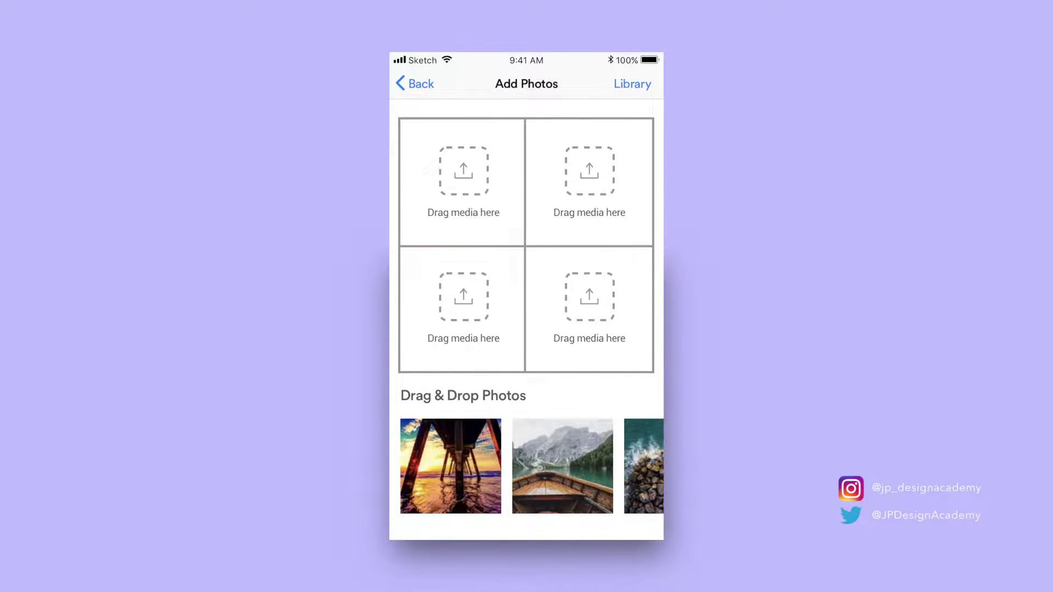
drag(466, 466, 482, 225)
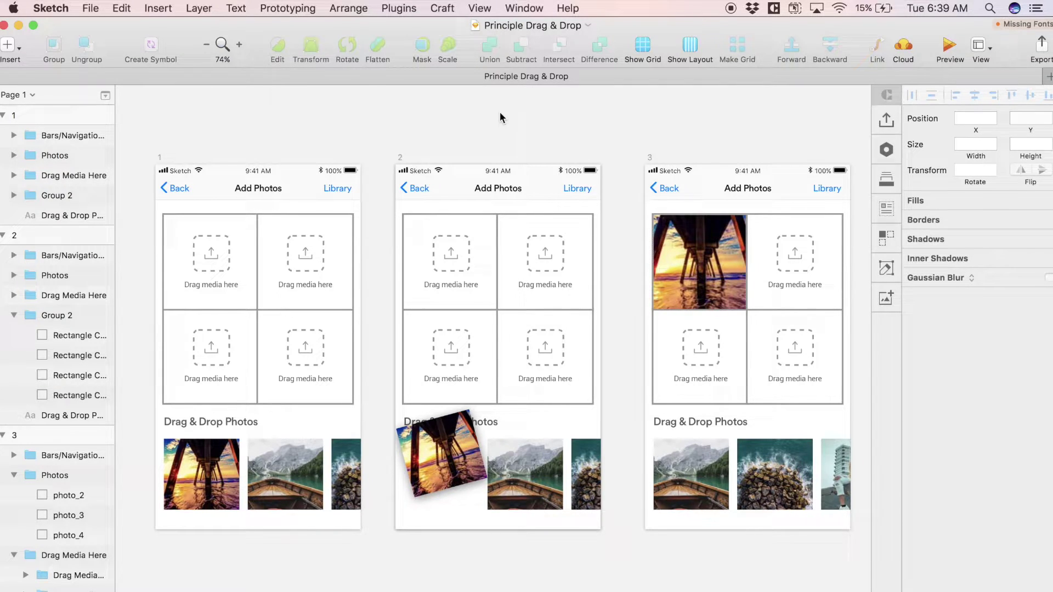
scroll(501, 112, right, 1)
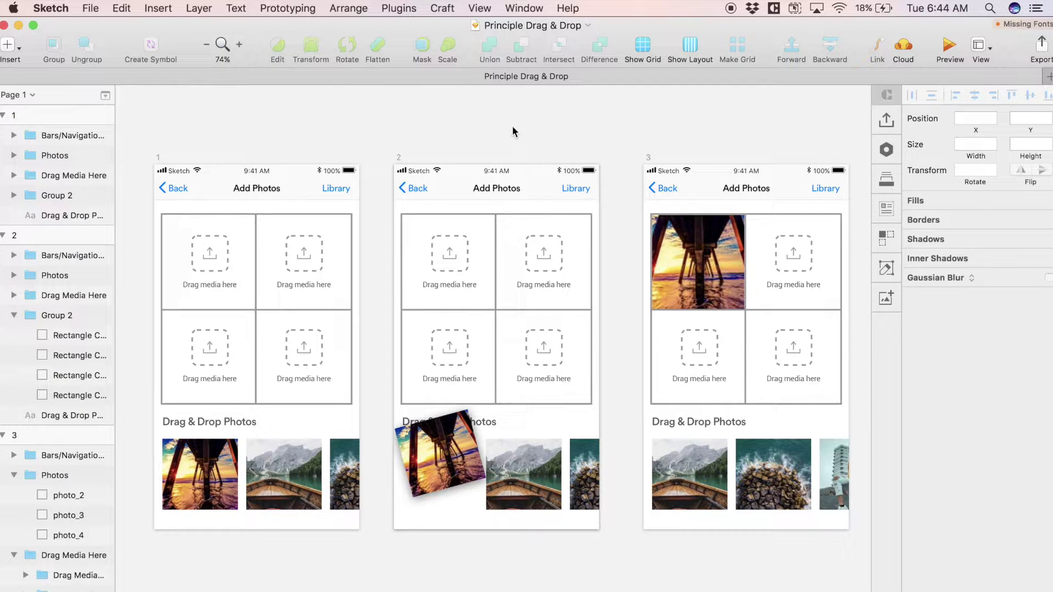
click(158, 159)
click(158, 161)
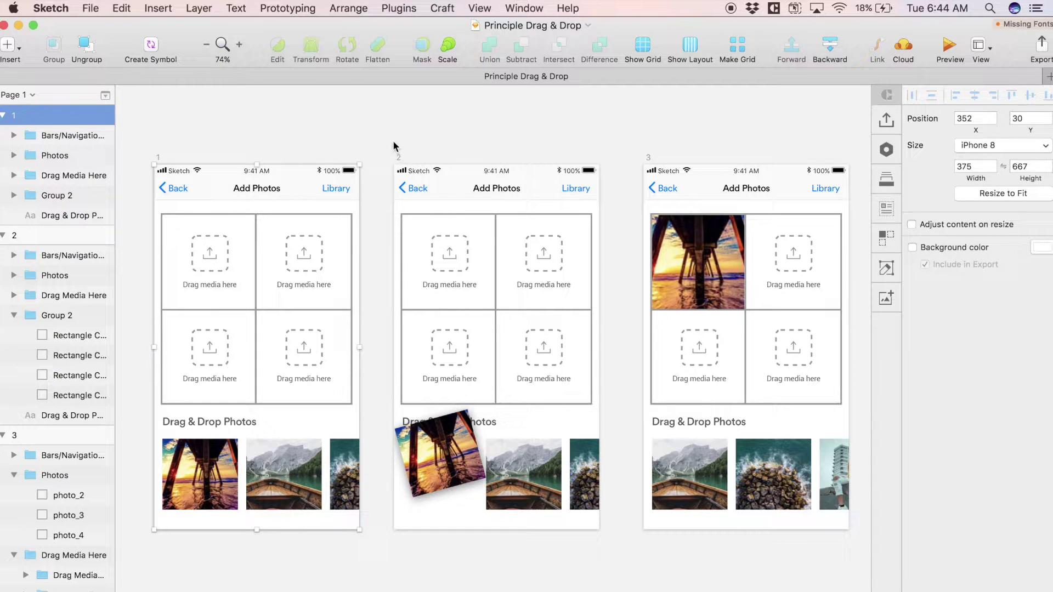
click(399, 158)
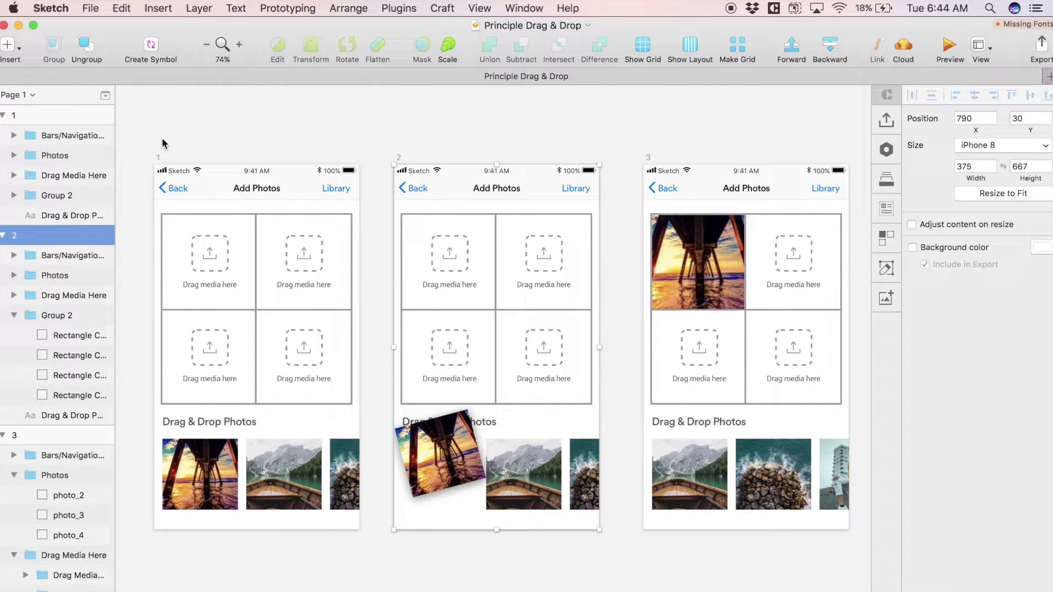
click(157, 158)
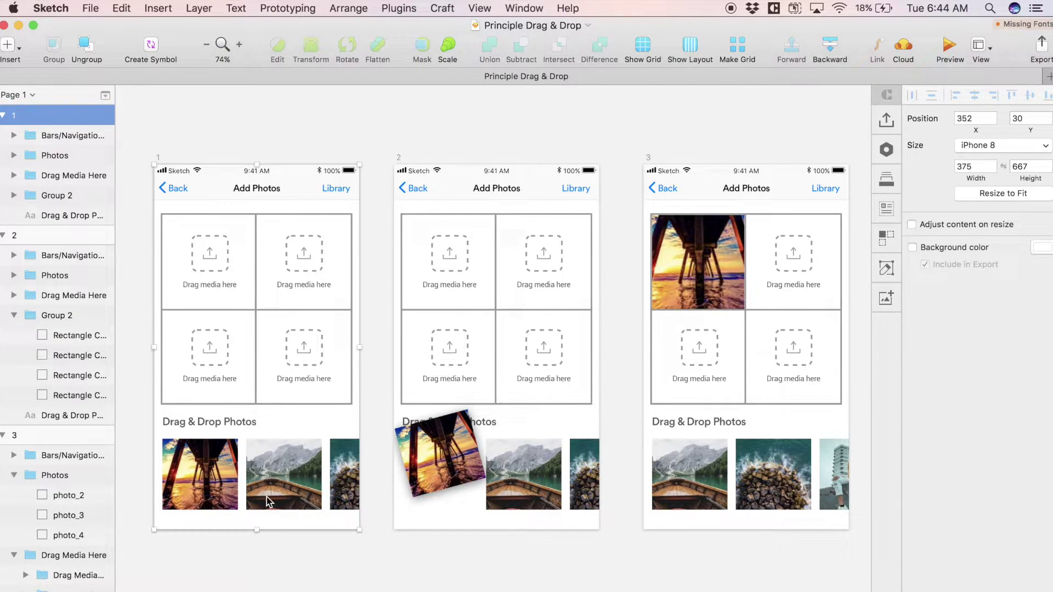
click(400, 160)
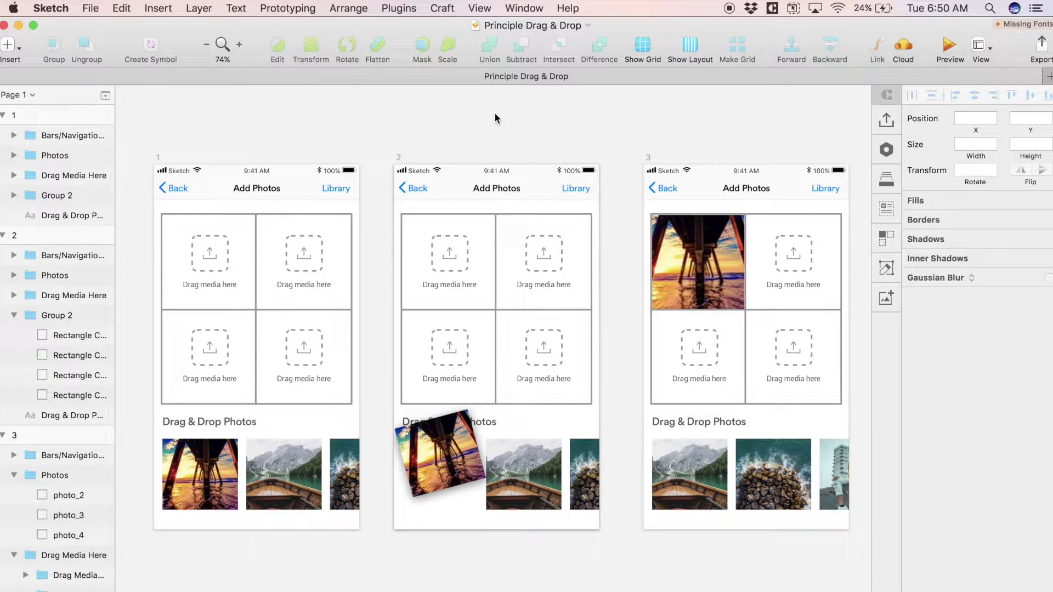
Step: Enlarge the tilted photo_1 on artboard 2 from its centre to about 150 × 141
click(454, 450)
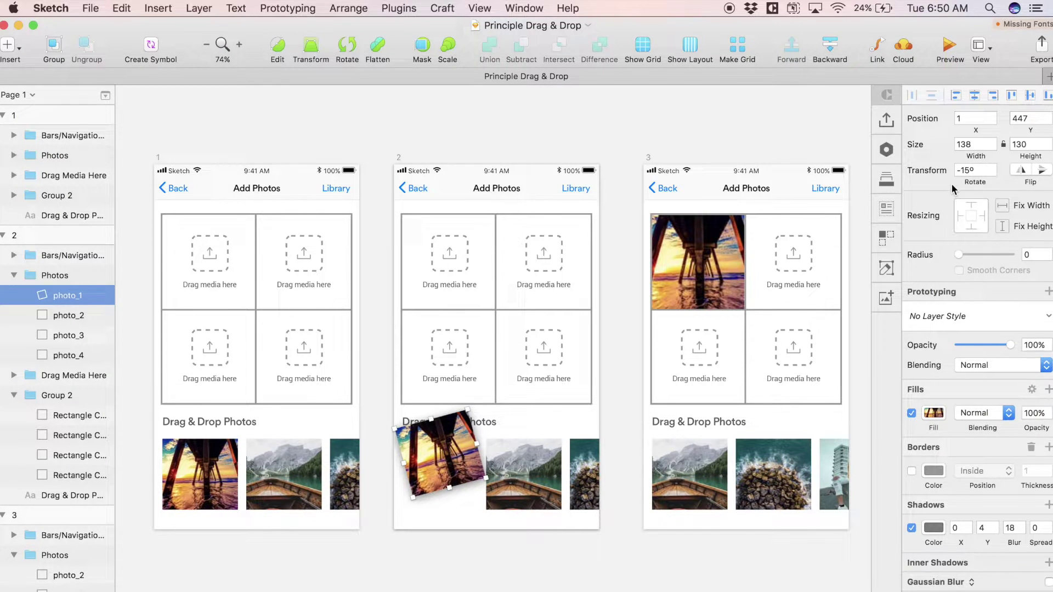
alt+click(451, 487)
drag(450, 487, 451, 492)
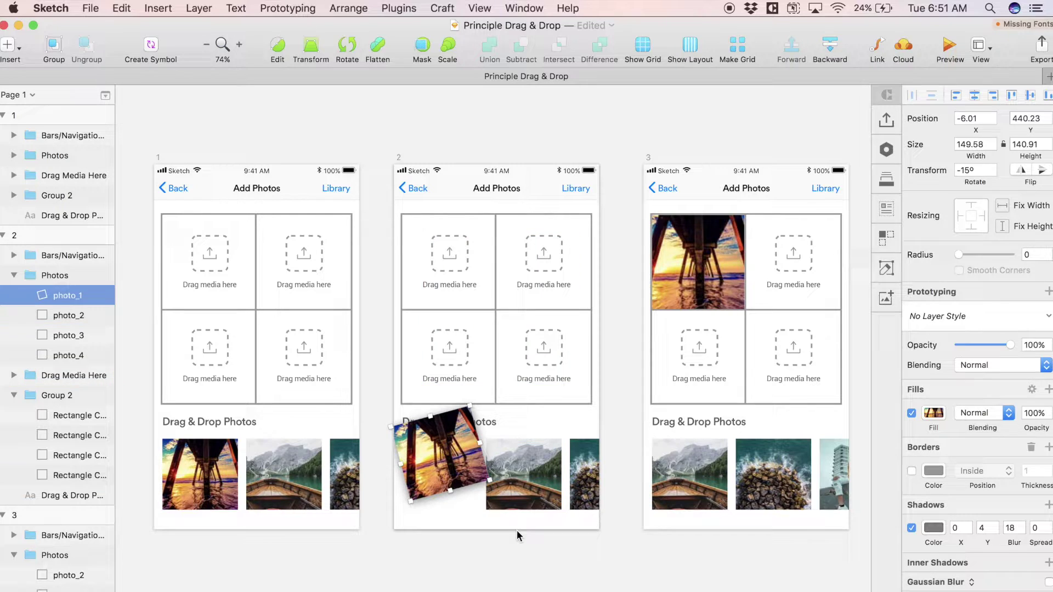
click(410, 101)
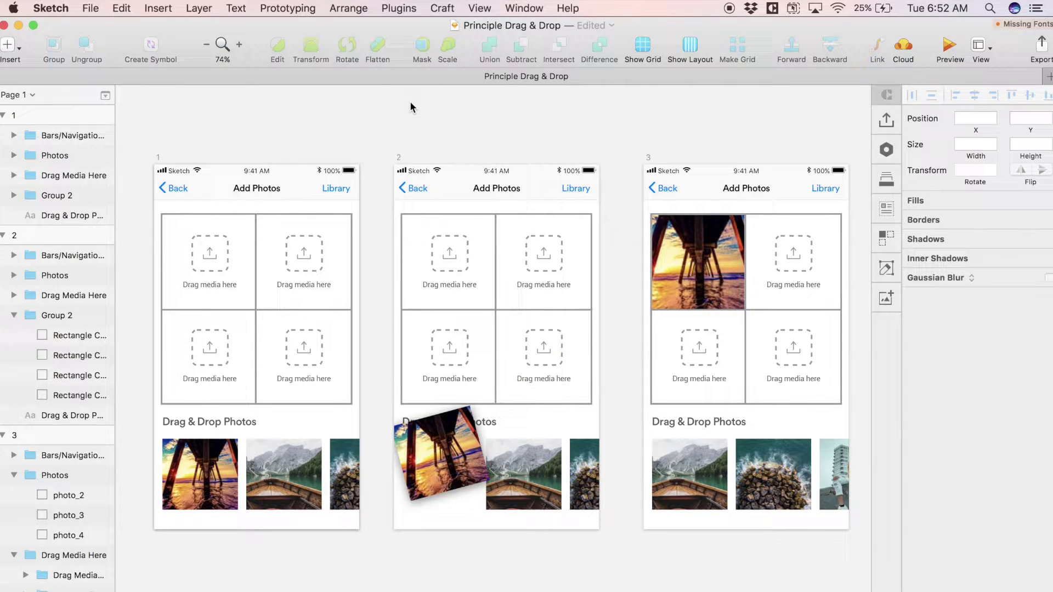
Step: Select Add Photos artboards 1–3 in Sketch and switch to the Principle document
click(158, 159)
shift+click(399, 161)
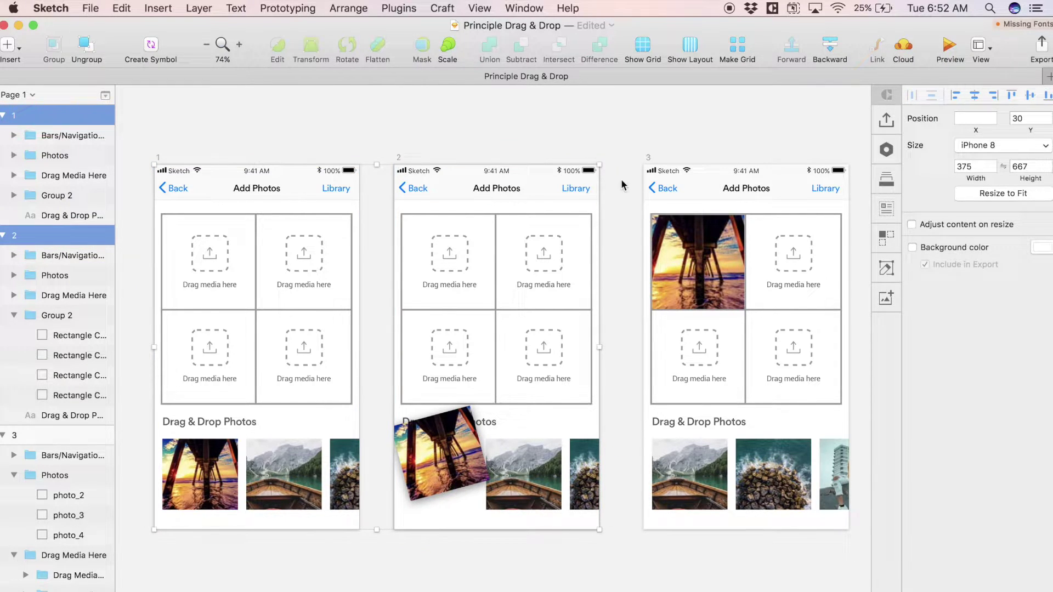
shift+click(648, 159)
key(ctrl+Up)
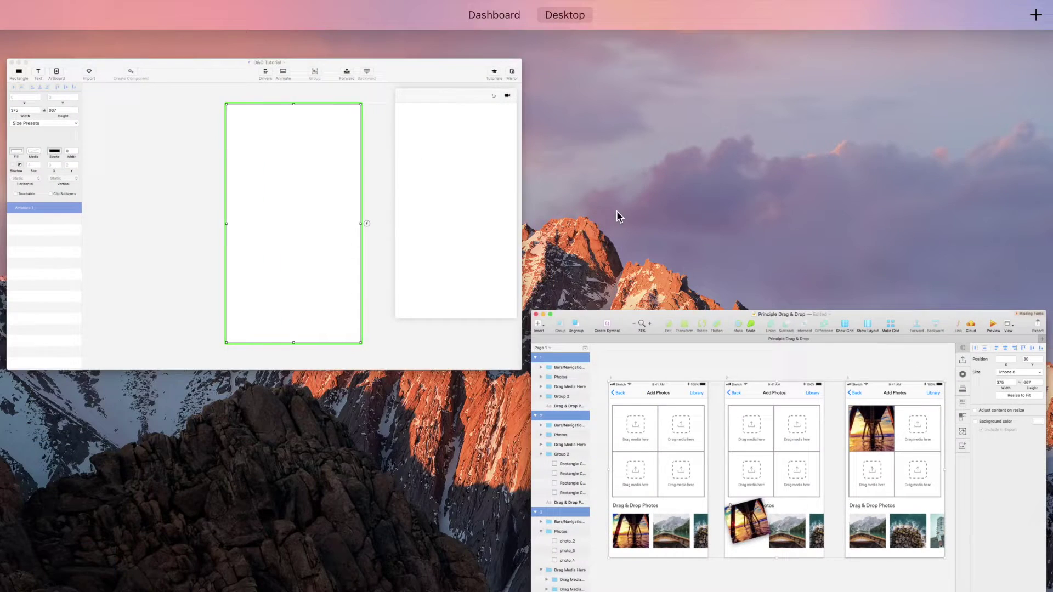
click(300, 195)
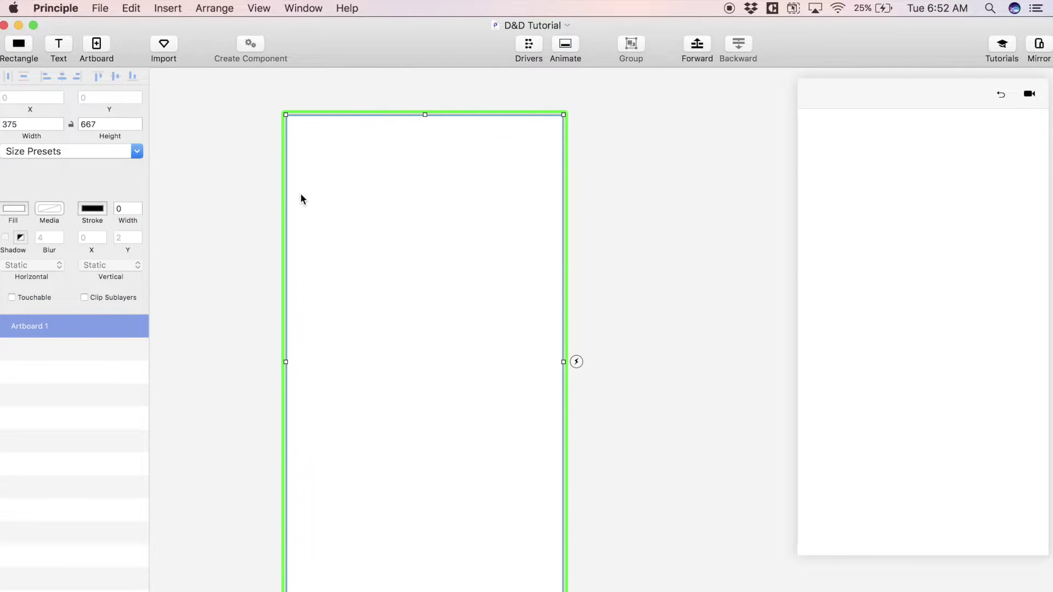
Step: Import the three selected Sketch artboards at ×2 into the D&D Tutorial document
click(164, 47)
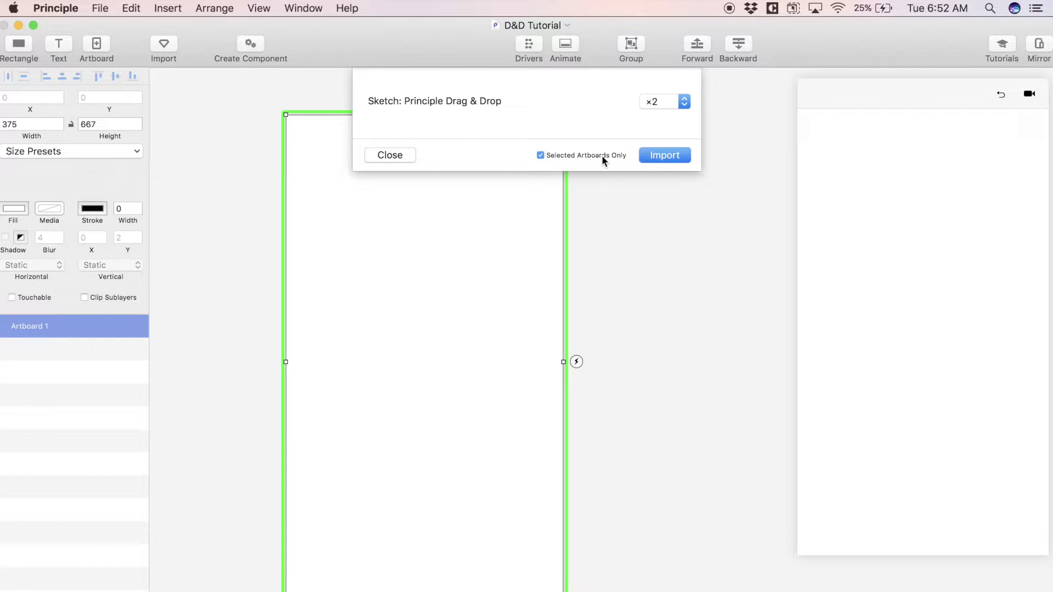
click(666, 156)
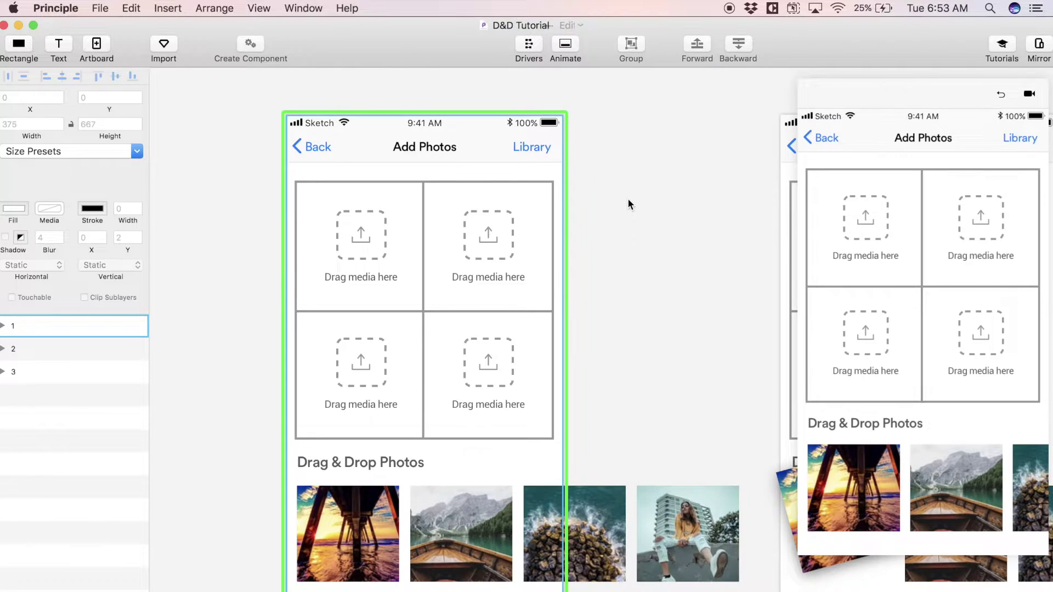
scroll(628, 198, down, 3)
scroll(624, 199, right, 5)
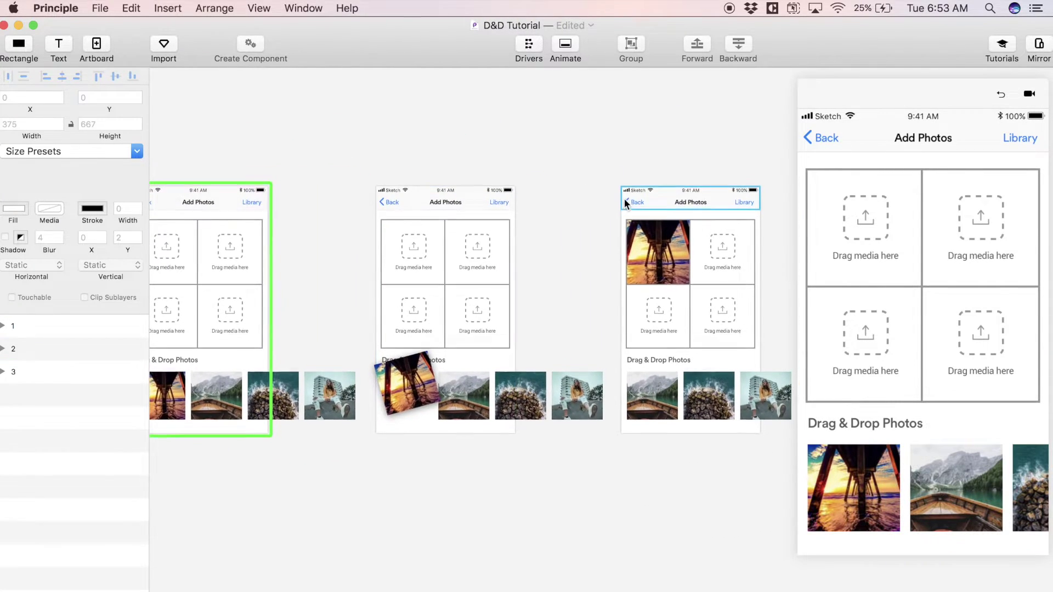
scroll(624, 198, left, 5)
scroll(624, 198, up, 2)
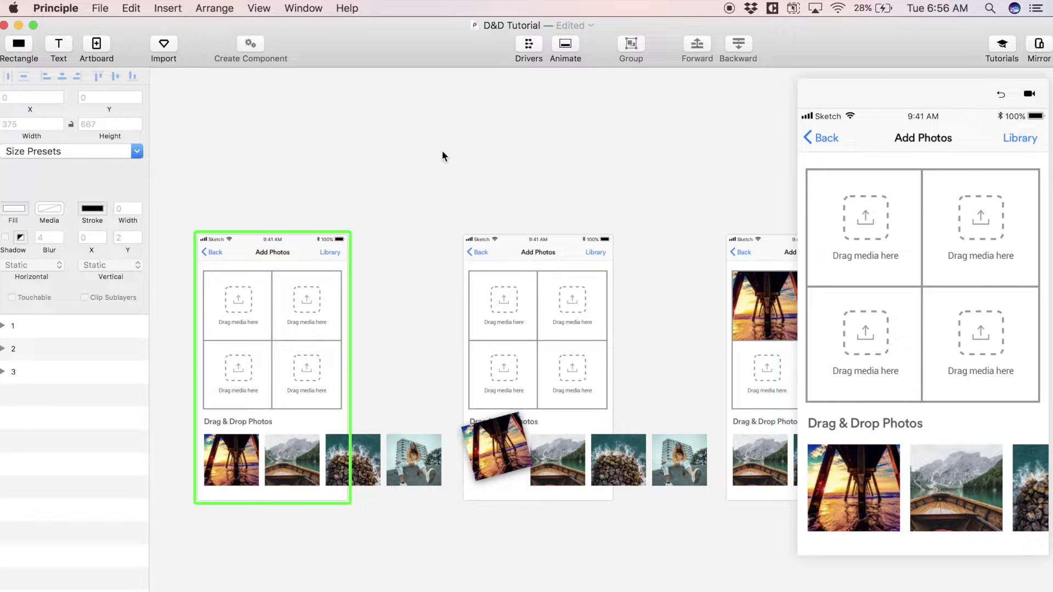
Step: Set photo_1 on artboard 1 to Drag horizontally and vertically, then test it in the preview
click(239, 469)
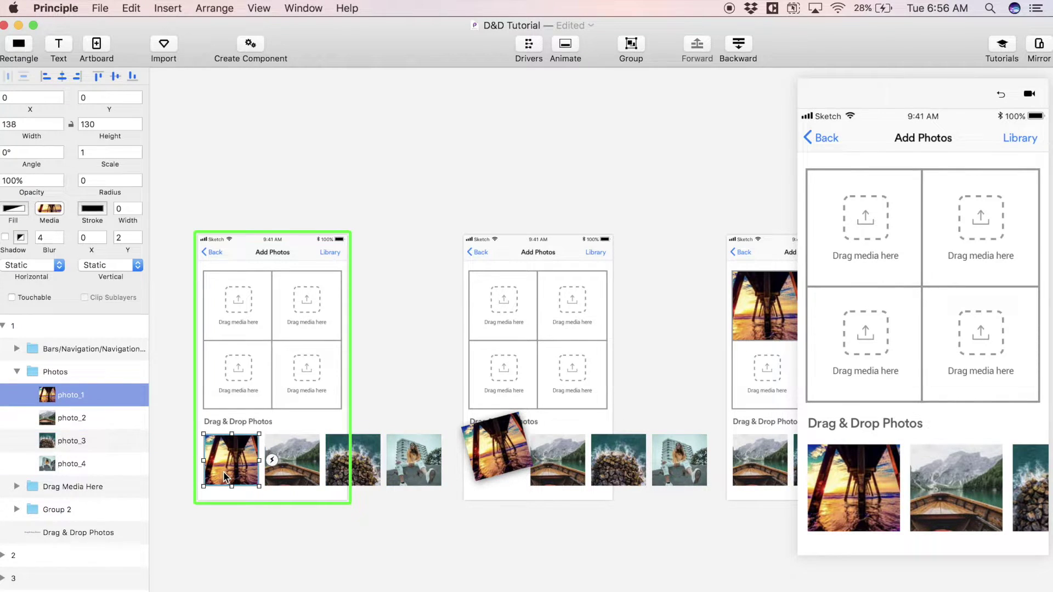
click(55, 266)
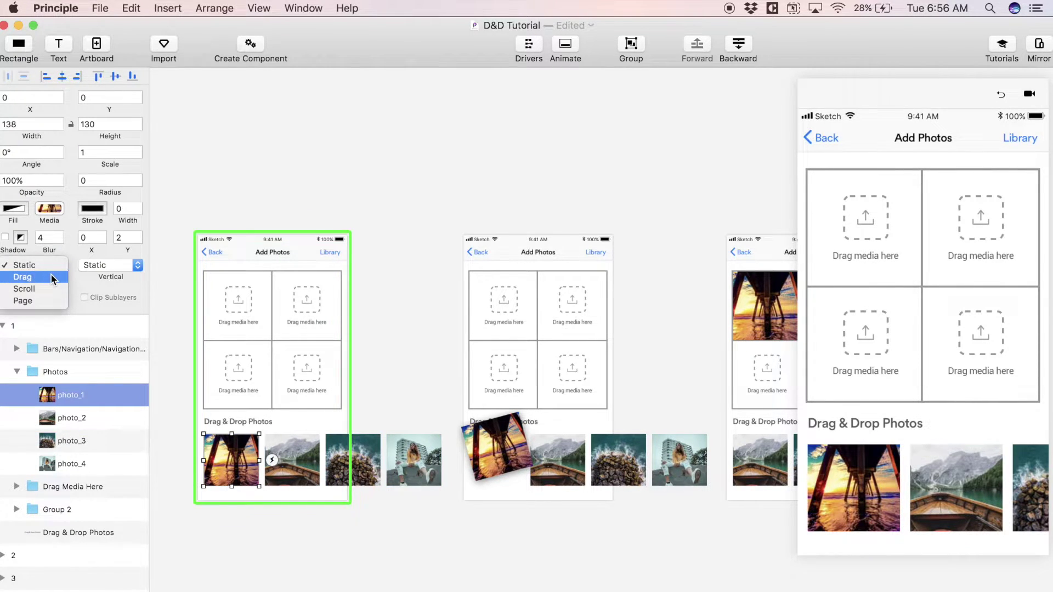
click(52, 275)
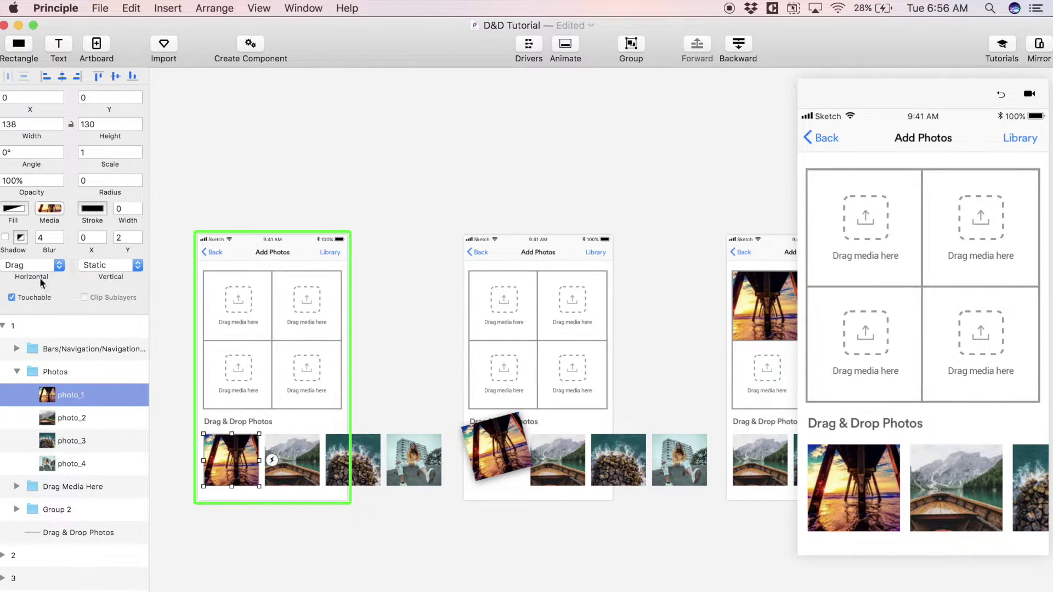
click(122, 271)
click(121, 276)
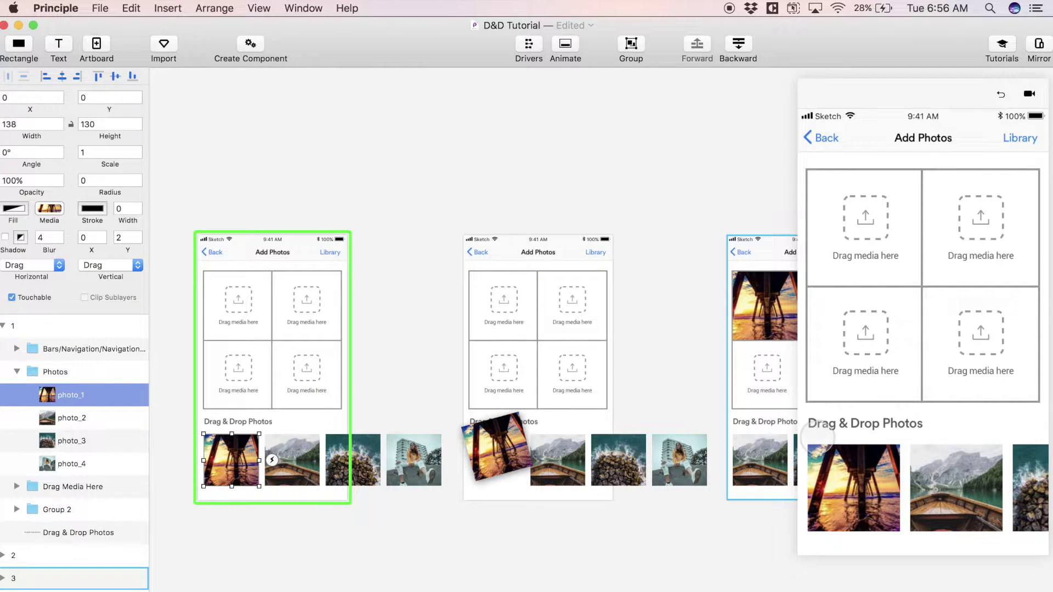
drag(856, 503, 888, 252)
click(1001, 94)
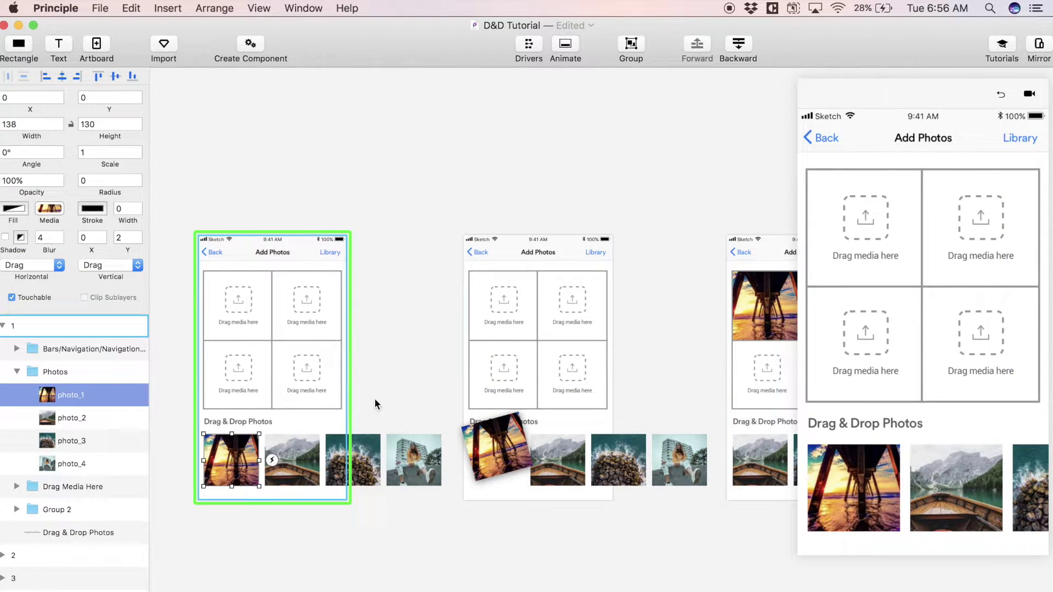
Step: Set the tilted photo on artboard 2 to Drag both horizontally and vertically
click(492, 452)
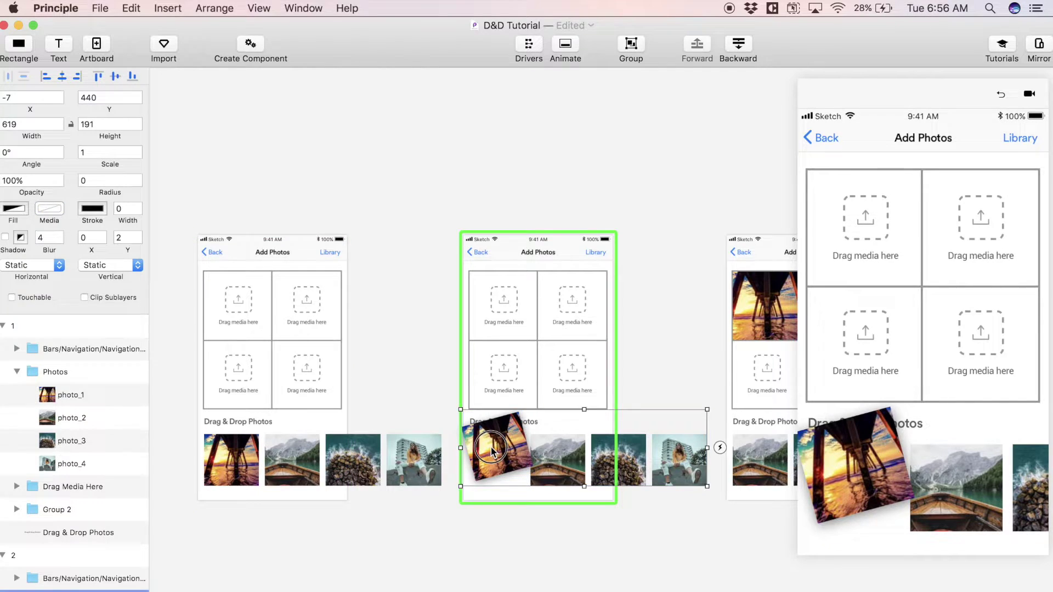
click(54, 268)
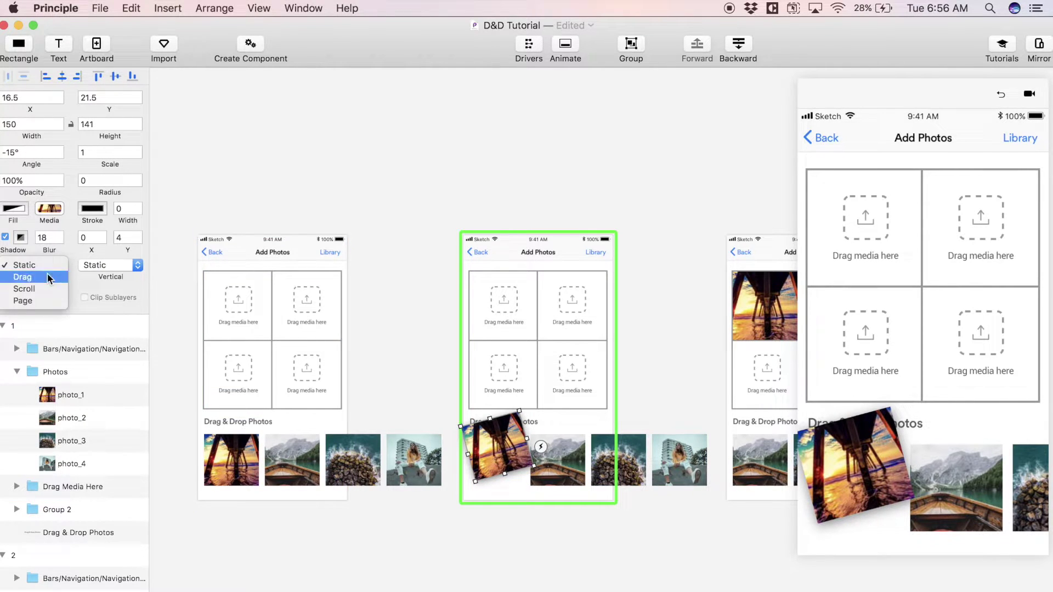
click(33, 277)
click(103, 265)
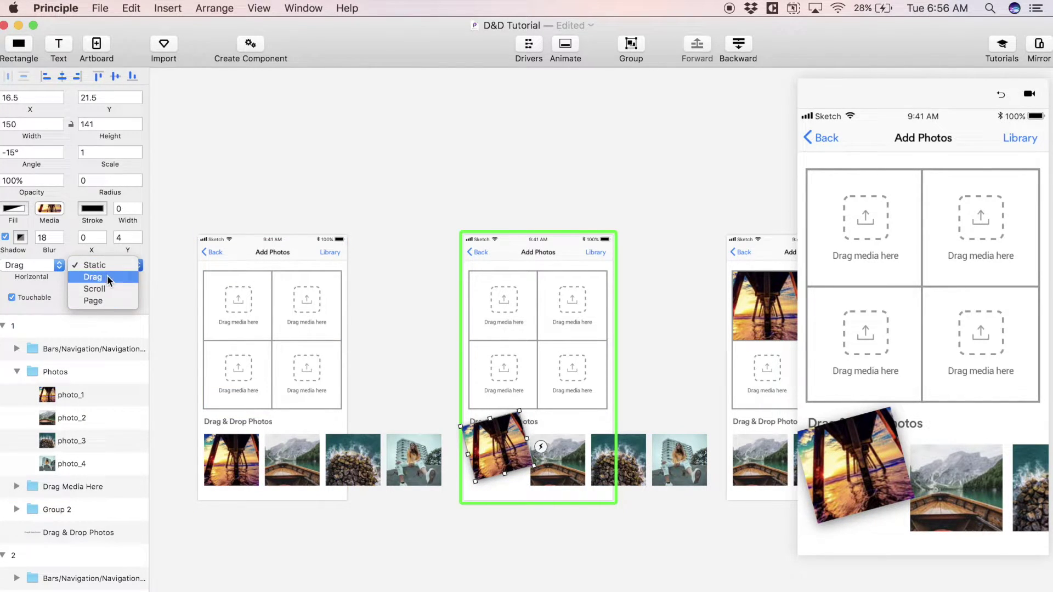
click(106, 277)
click(397, 204)
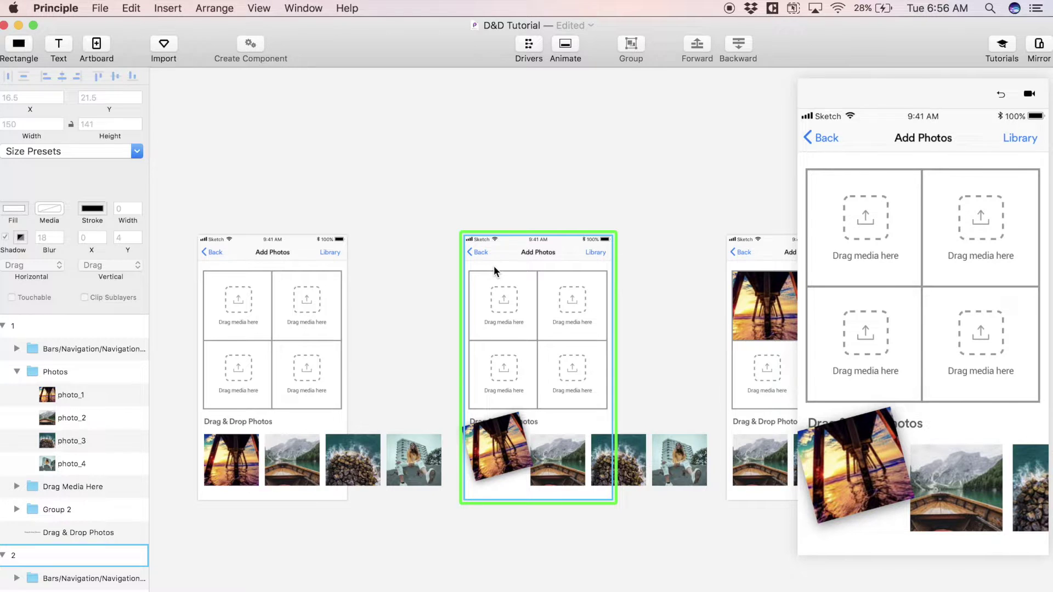
Step: Add a Touch Down interaction on photo_1 linking artboard 1 to artboard 2
click(230, 470)
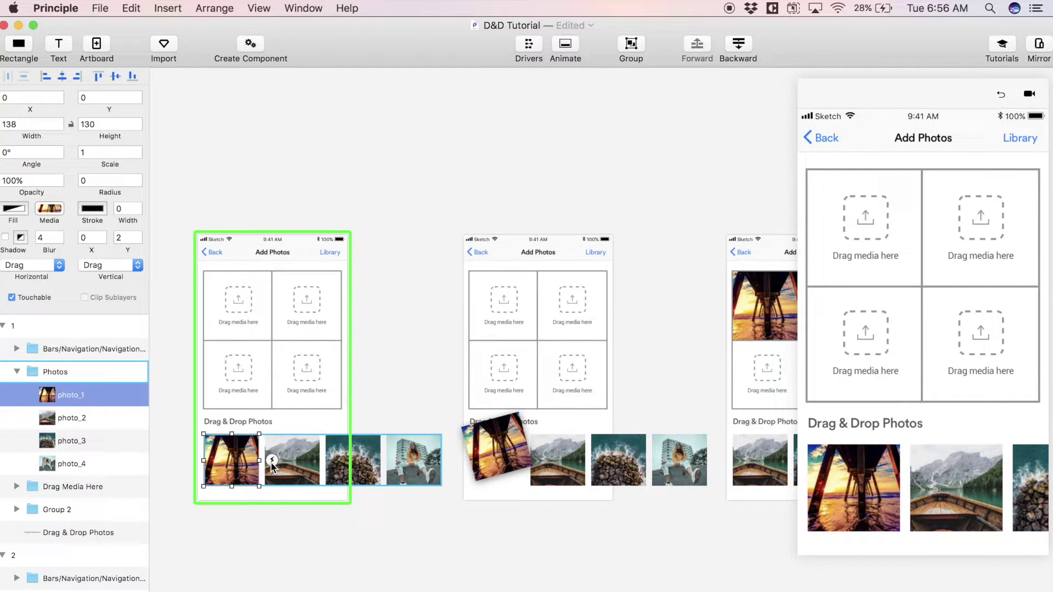
scroll(321, 355, up, 5)
scroll(320, 354, down, 3)
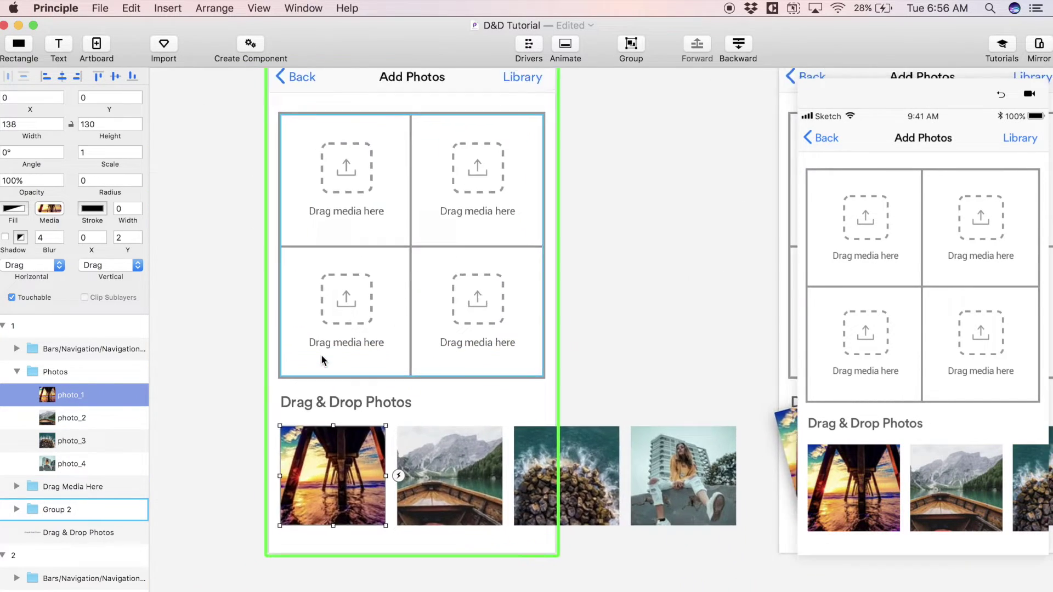
scroll(321, 355, right, 3)
click(331, 461)
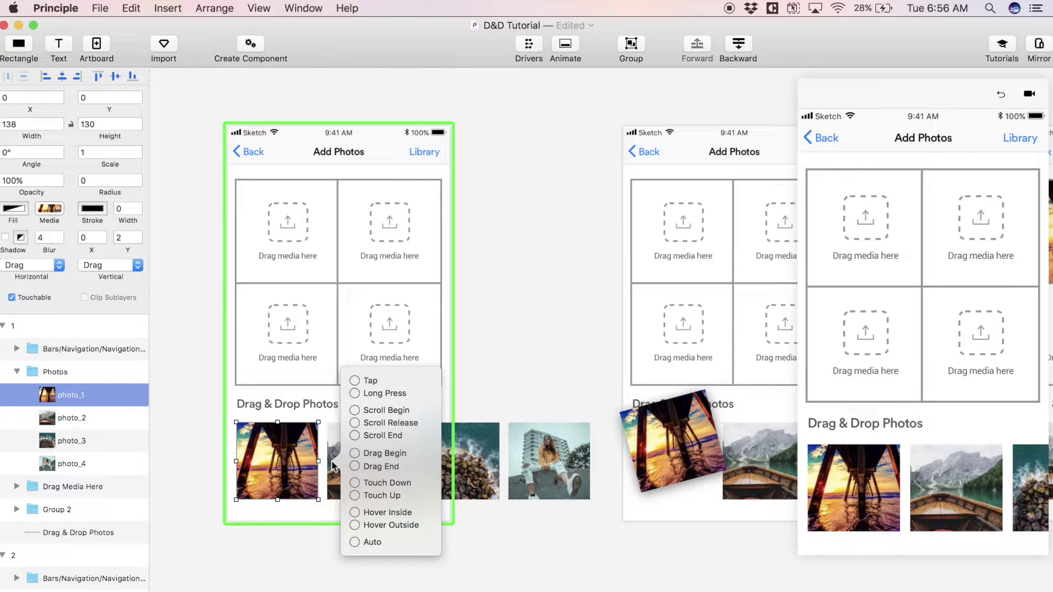
click(375, 483)
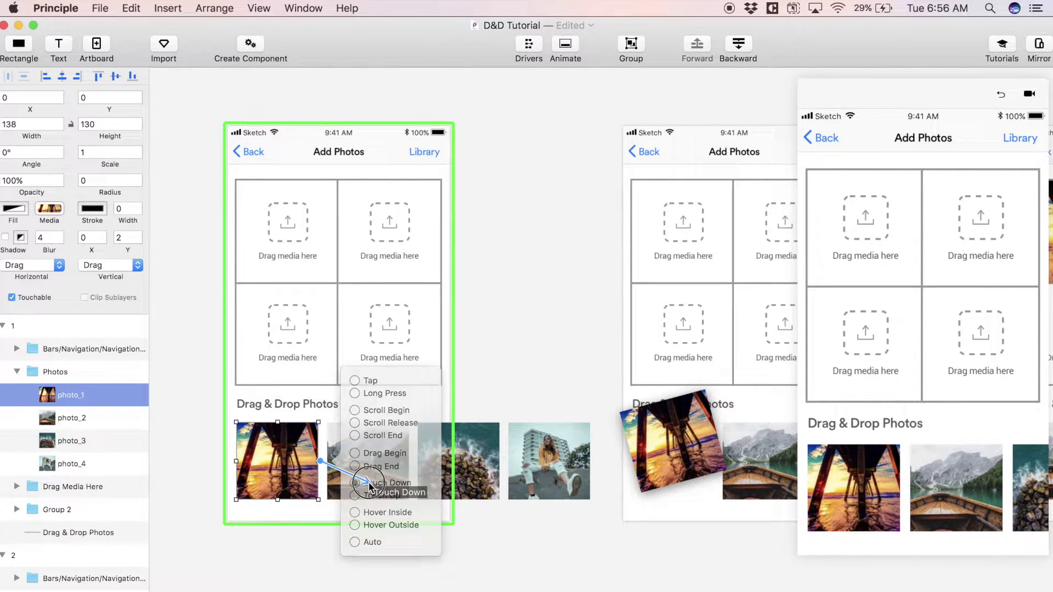
drag(680, 347, 680, 348)
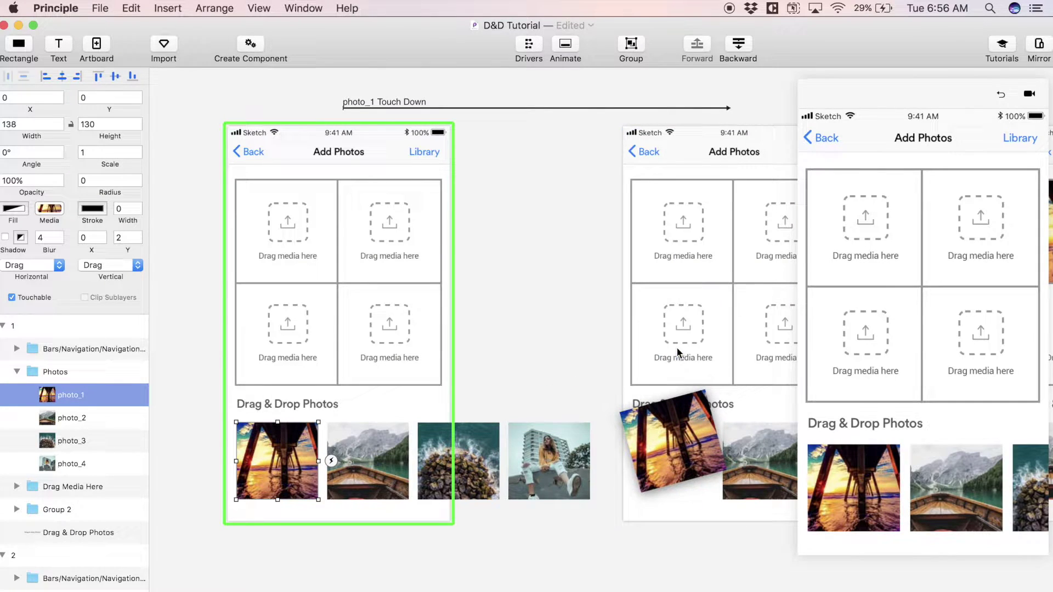
Step: Test the photo's lift and tilt in the preview, resetting between tries
mouse_move(852, 499)
mouse_down()
mouse_move(884, 299)
mouse_move(861, 310)
mouse_move(895, 402)
mouse_move(850, 486)
mouse_up()
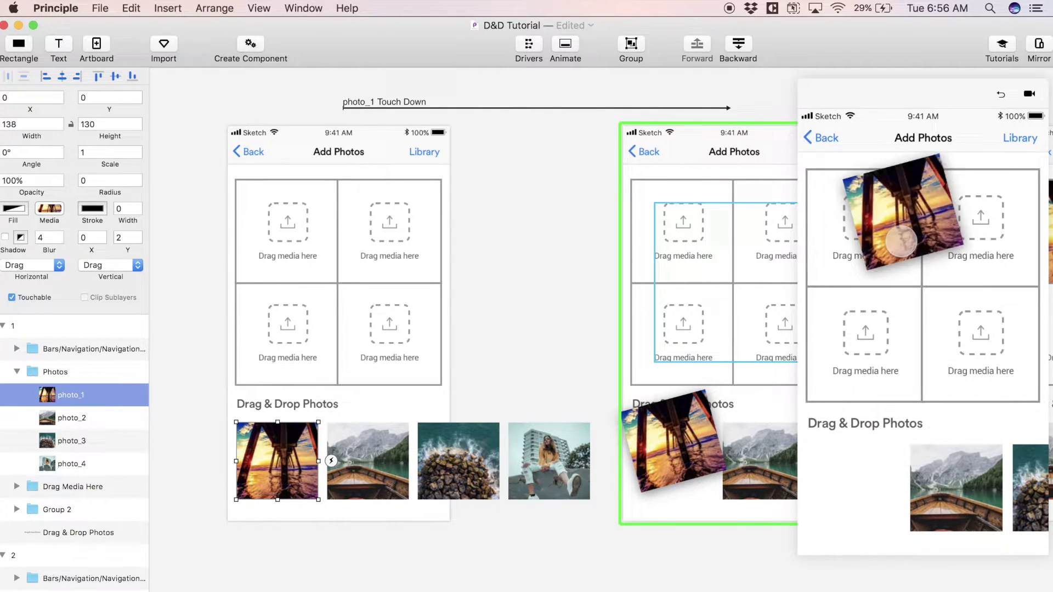
drag(901, 241, 906, 351)
click(1002, 93)
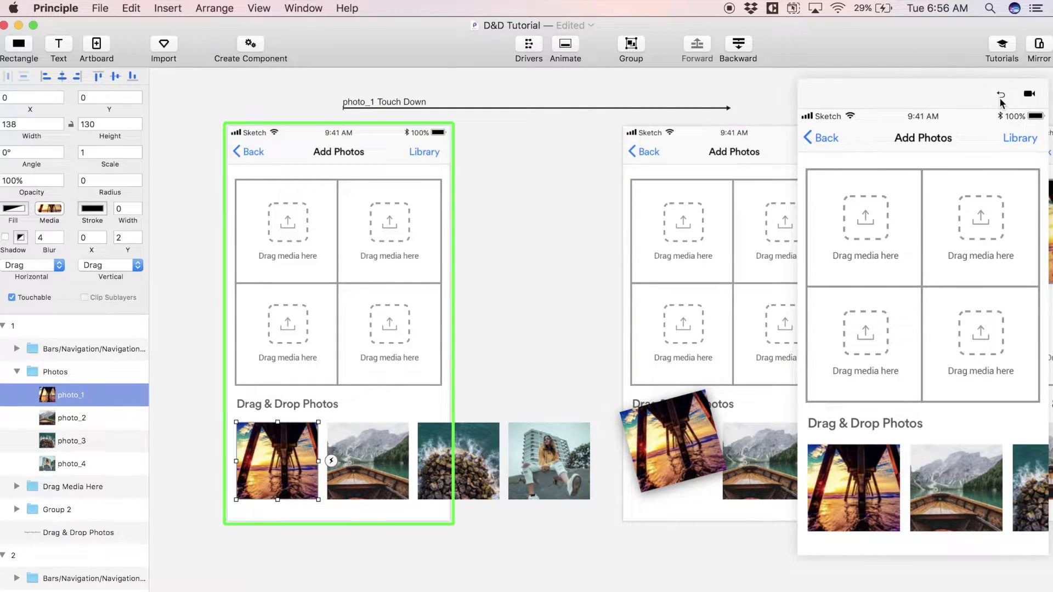
drag(854, 472, 877, 485)
click(1006, 91)
drag(870, 448, 872, 472)
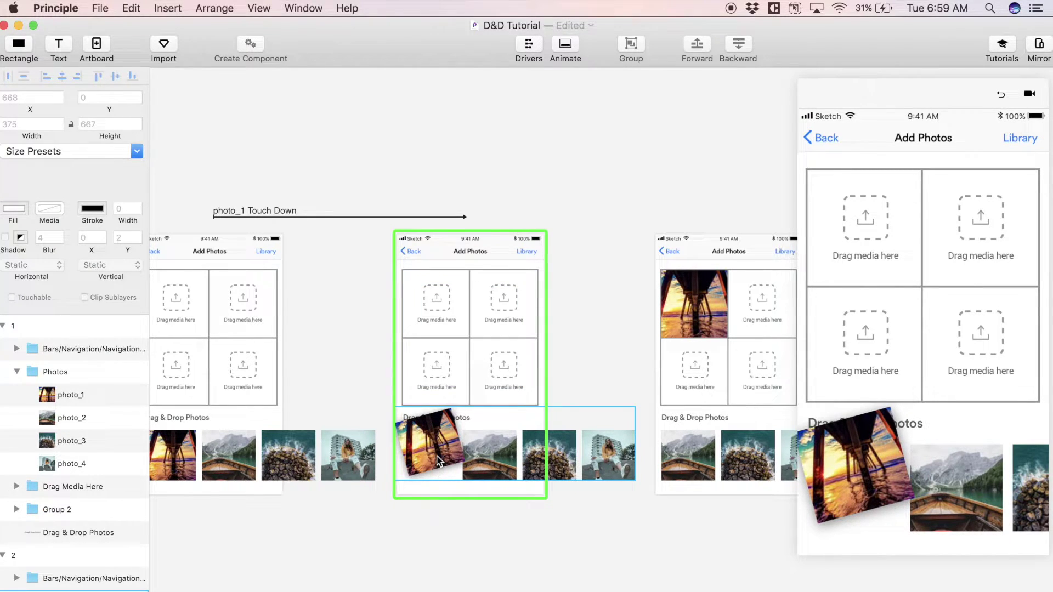
click(685, 278)
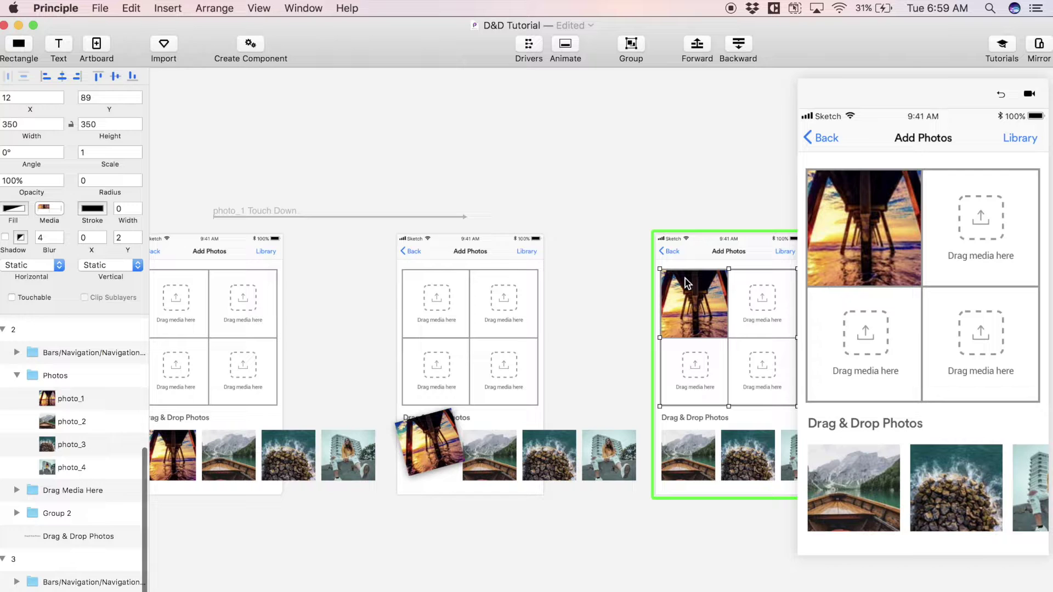
click(492, 377)
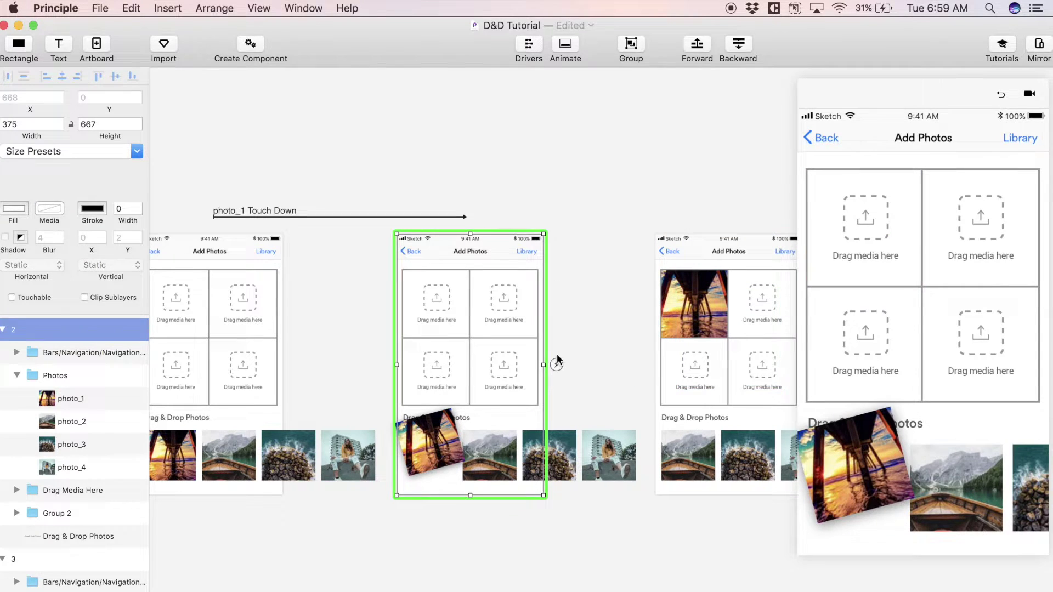
scroll(492, 377, up, 5)
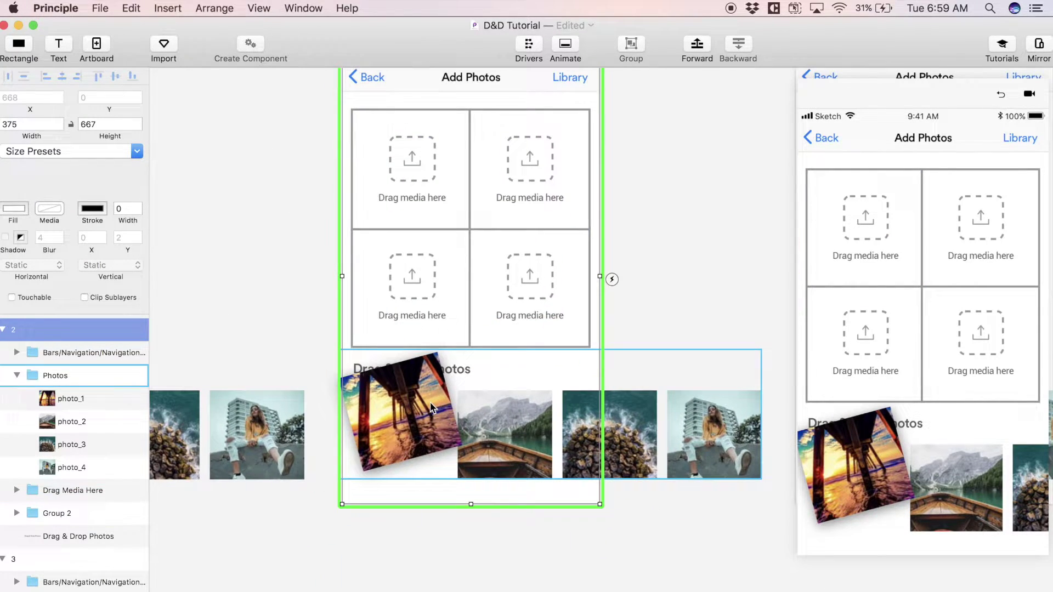
Step: Add a Touch Up interaction on photo_1 linking artboard 2 to artboard 3
click(462, 411)
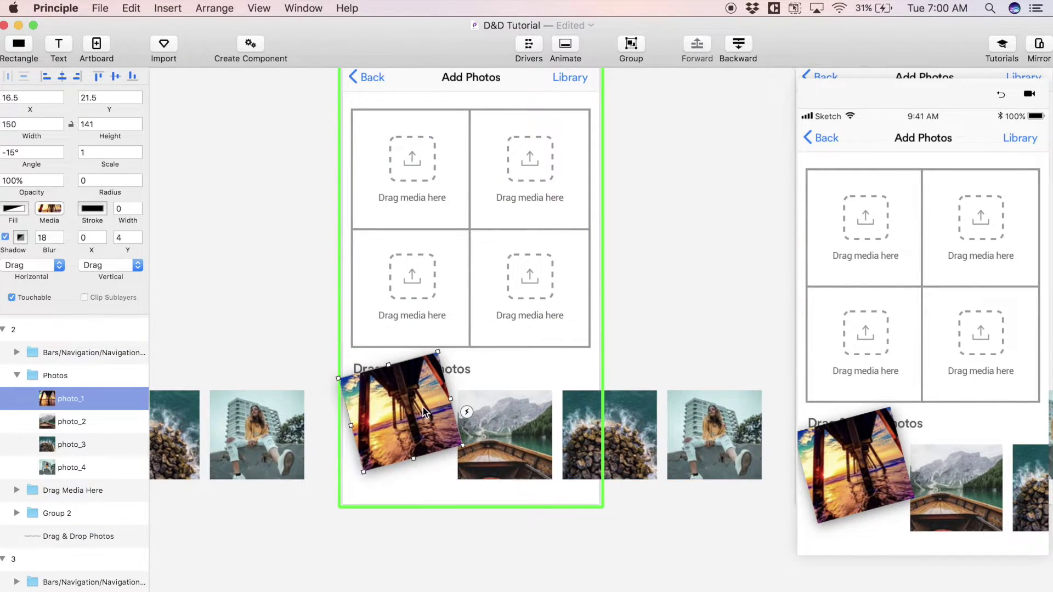
click(466, 413)
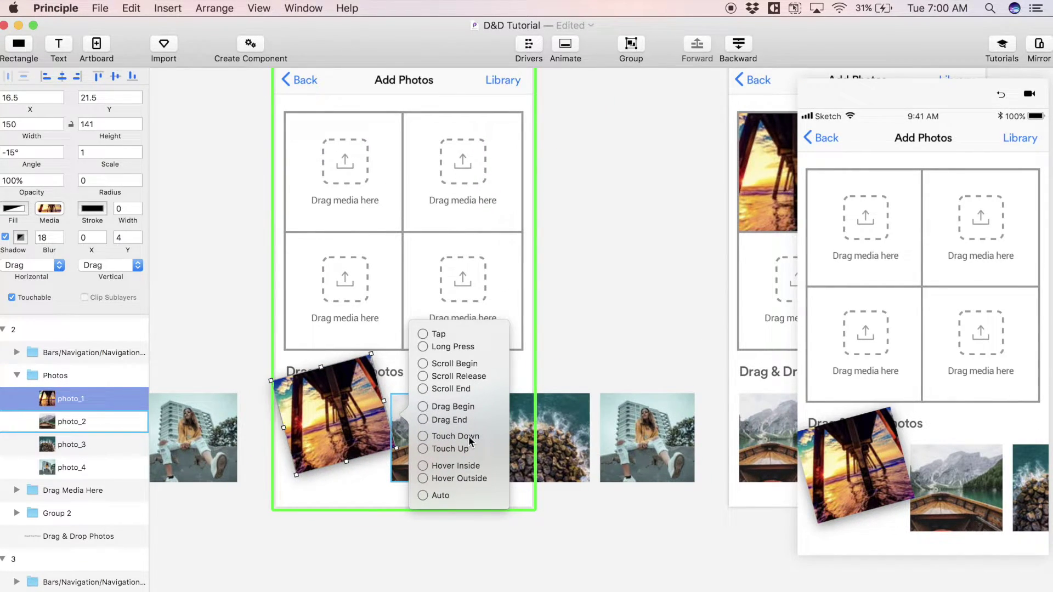
click(462, 450)
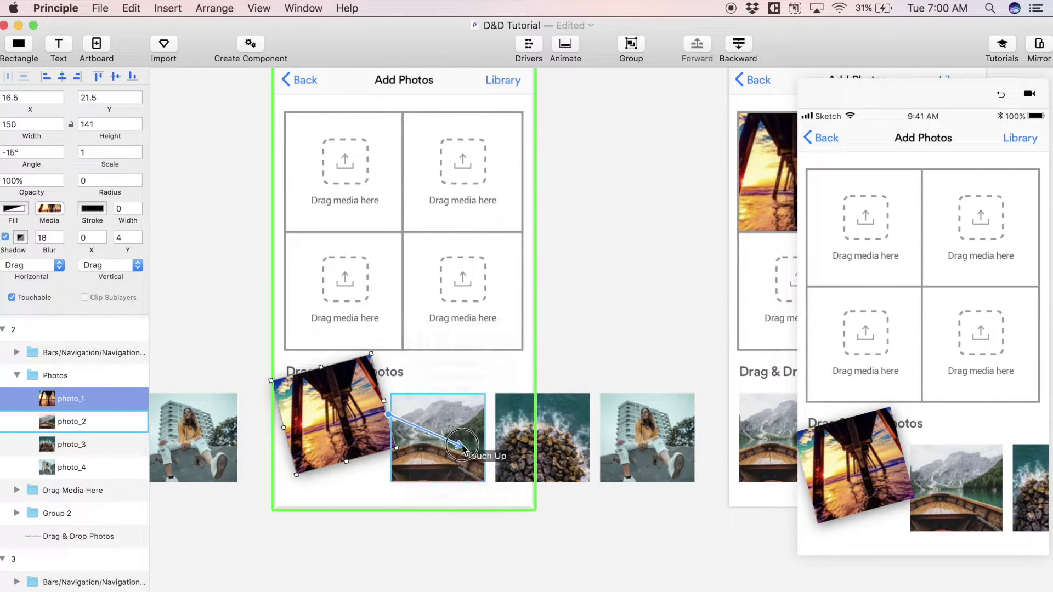
click(761, 154)
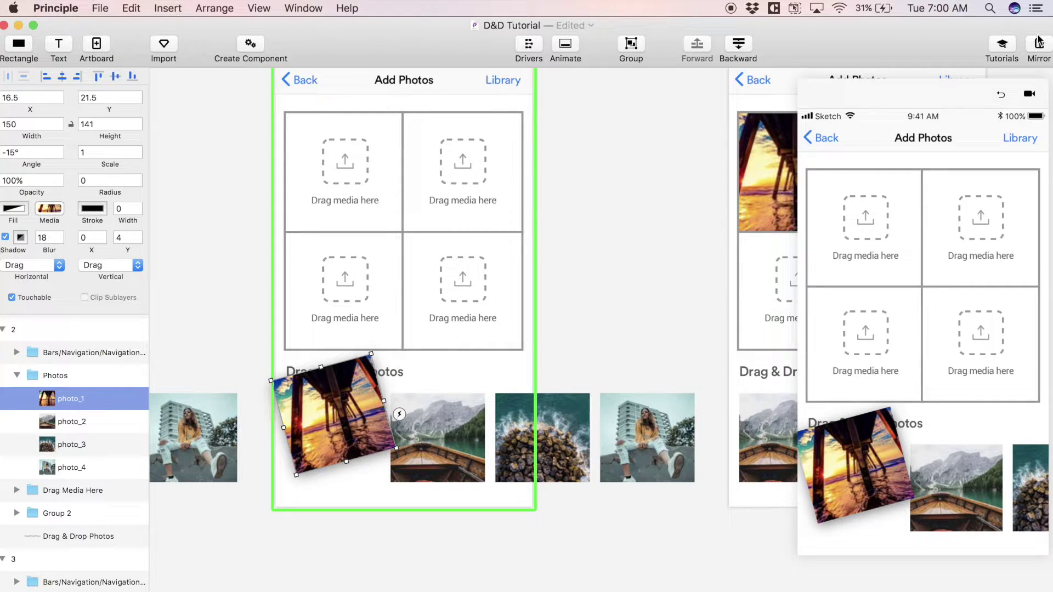
Step: Test dropping the sunset photo into the top-left slot in the repositioned preview window
click(1001, 95)
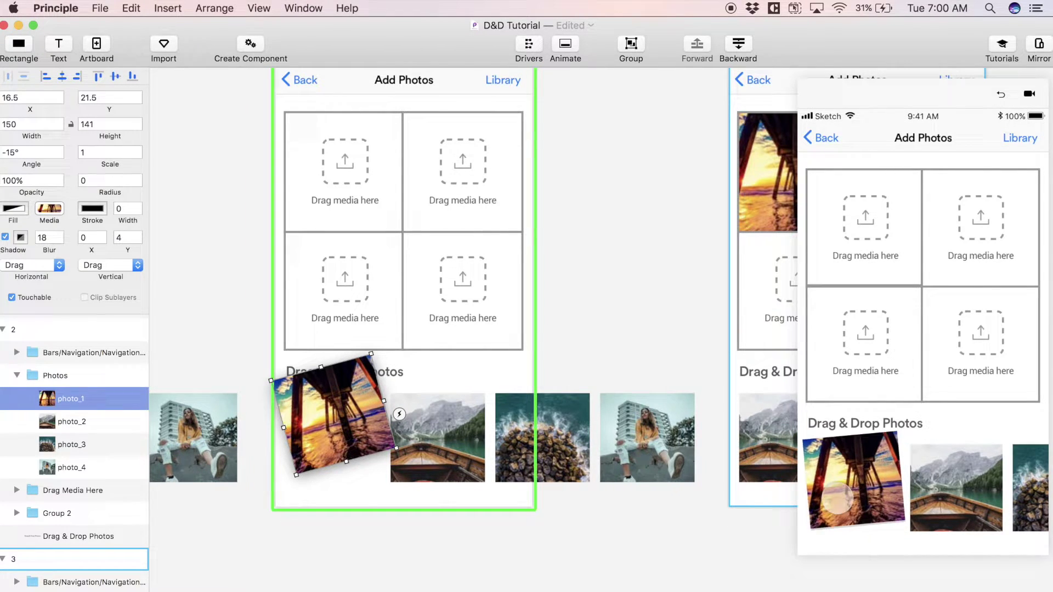
drag(836, 499, 849, 256)
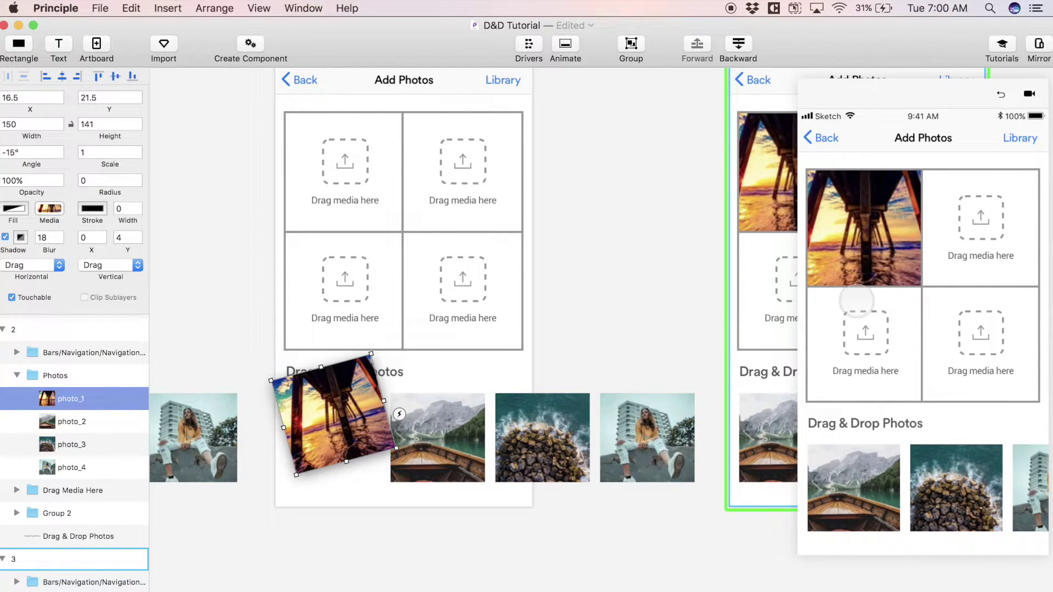
click(999, 95)
drag(861, 477, 854, 257)
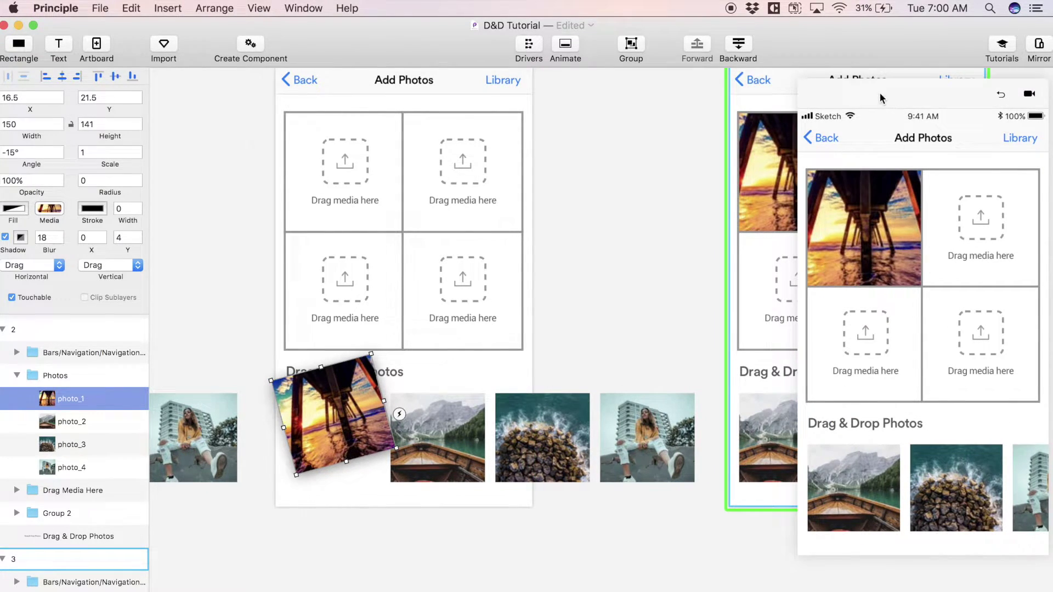
drag(879, 95, 843, 126)
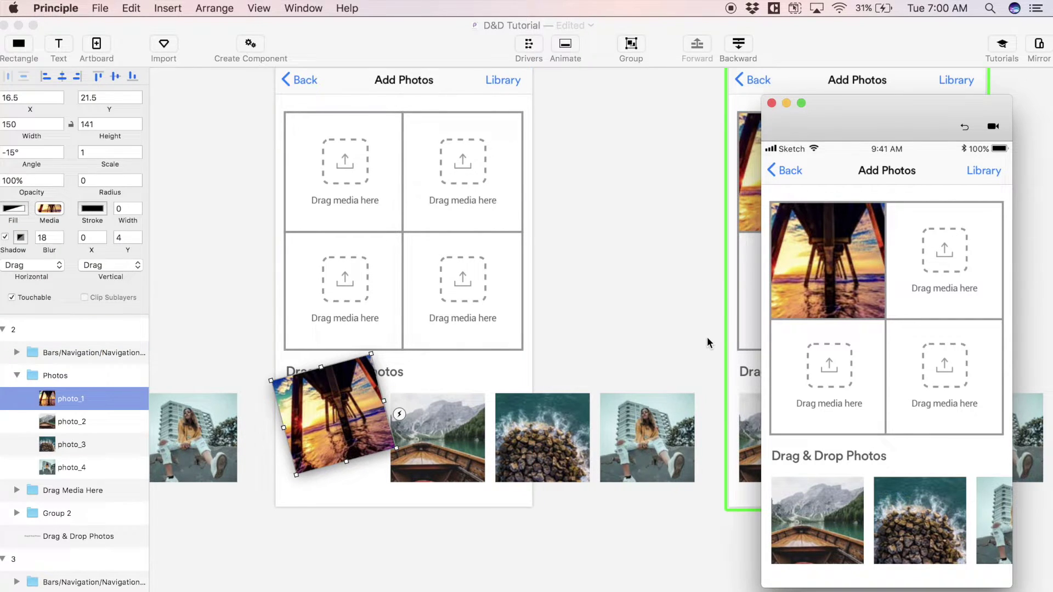
scroll(591, 343, up, 3)
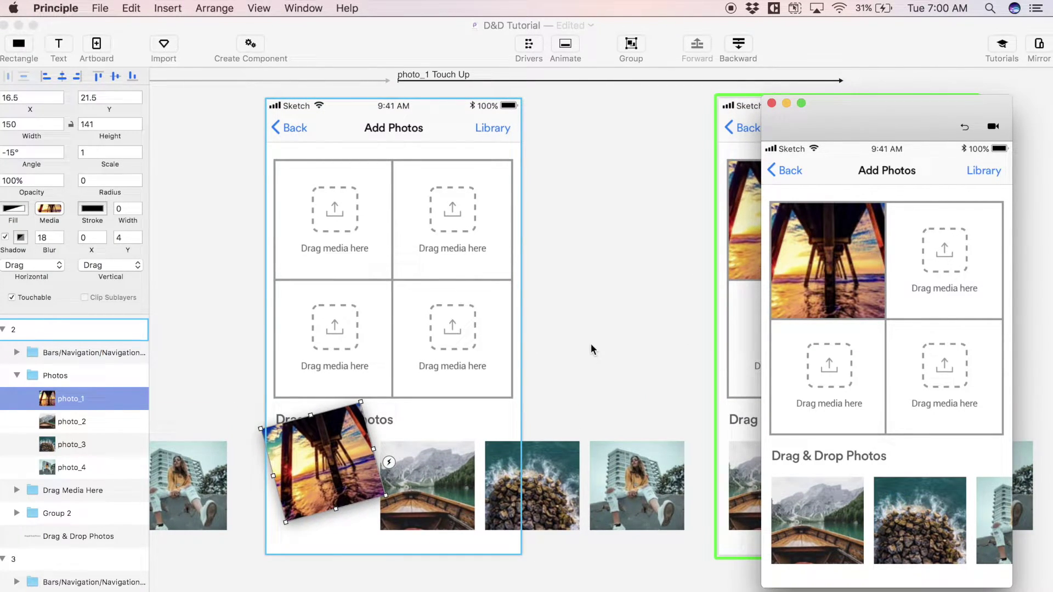
click(590, 344)
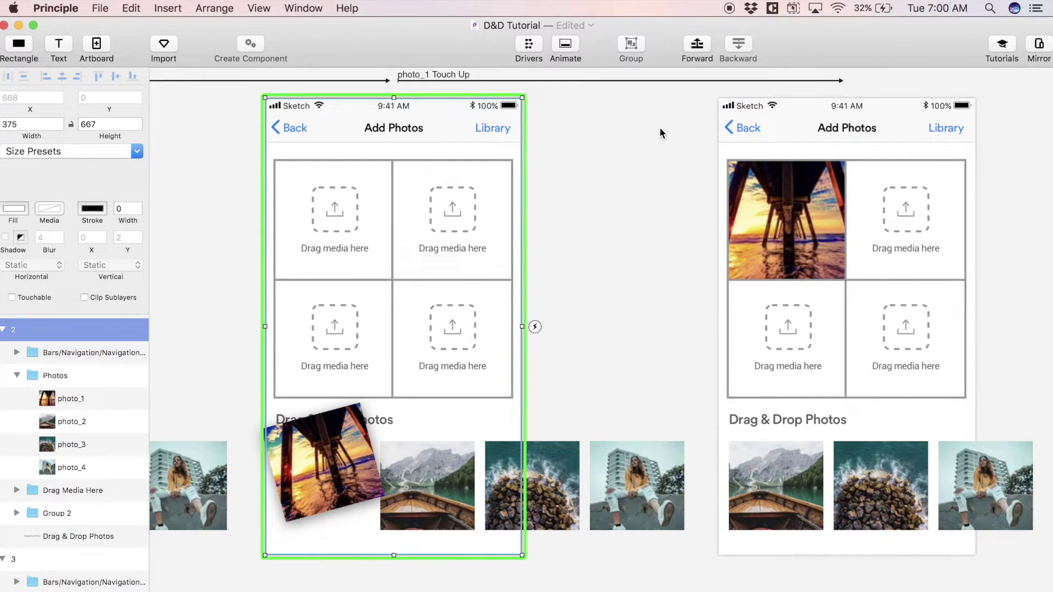
key(ctrl+Up)
click(944, 143)
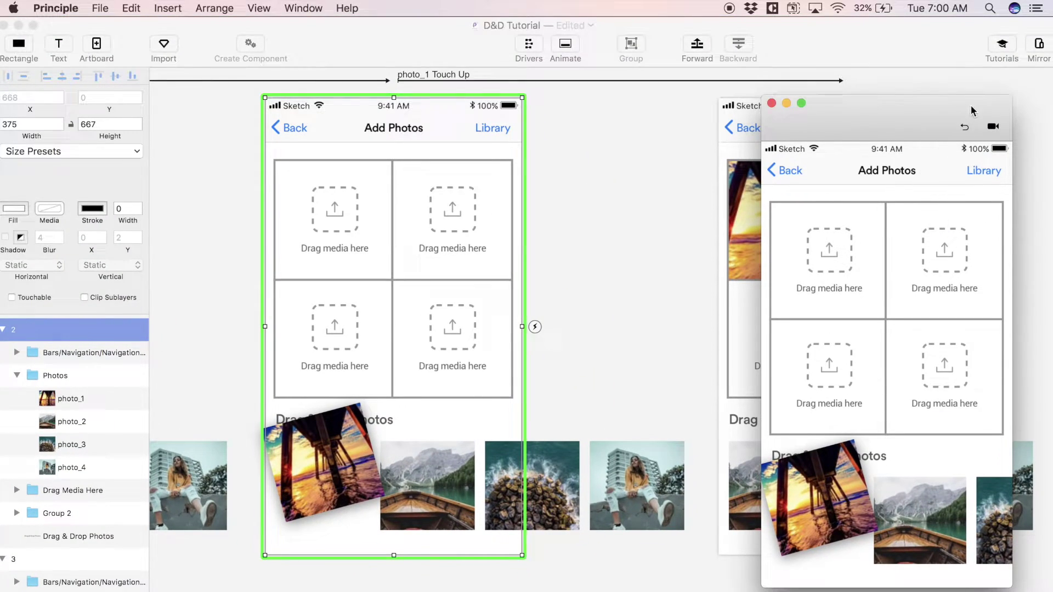
click(965, 127)
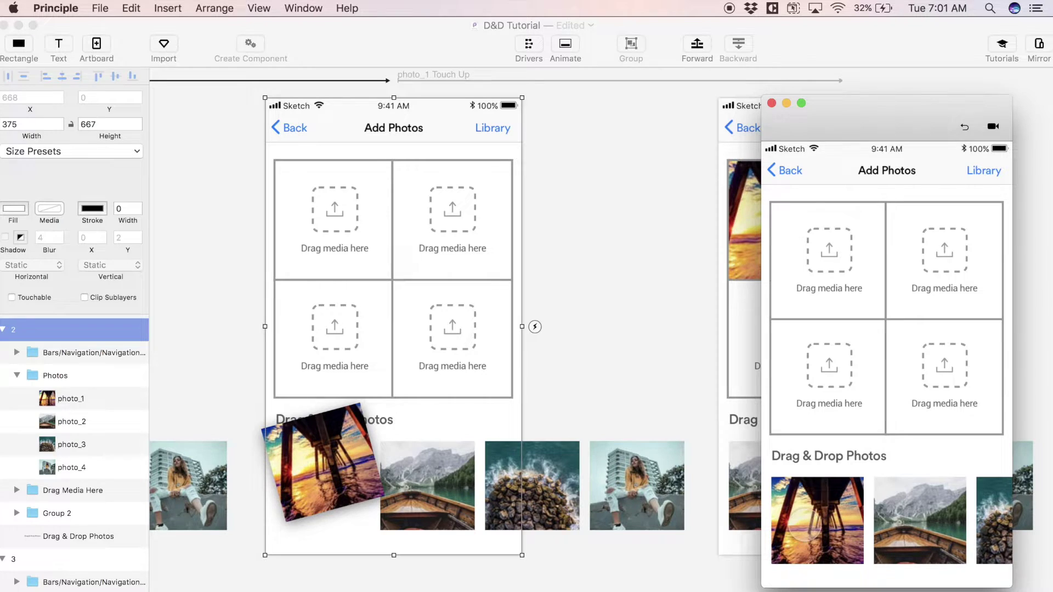
drag(808, 520, 831, 272)
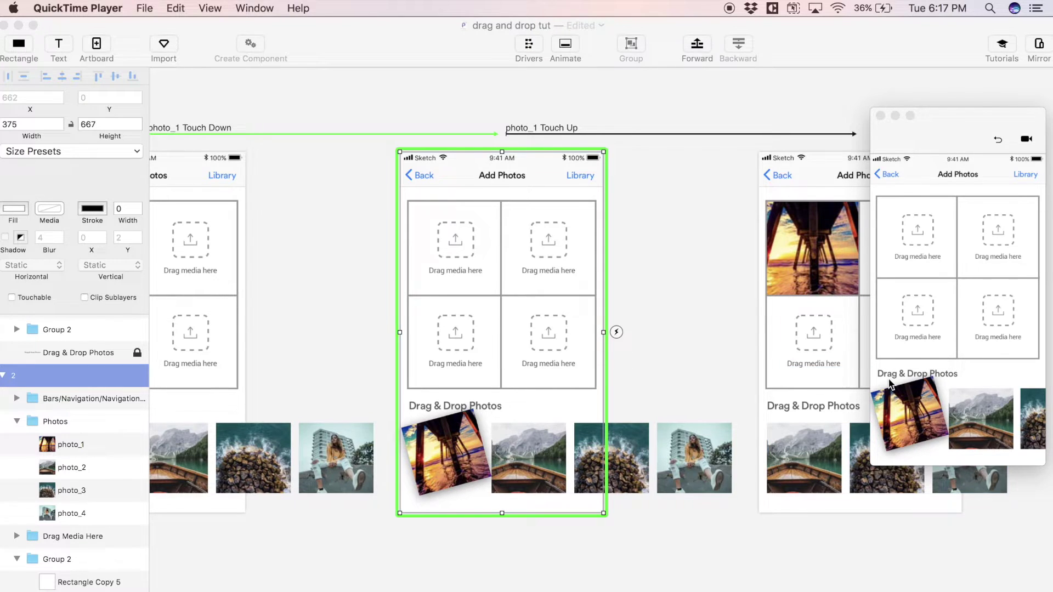
Step: Drop the pier photo into the top-left cell in the preview, reset it, and return to the canvas
click(905, 415)
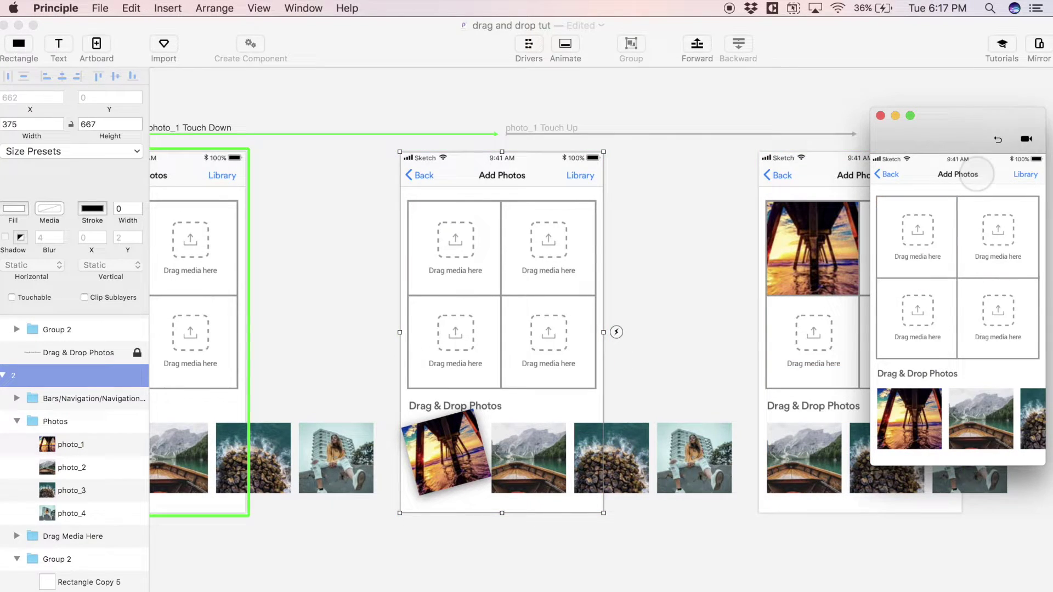
drag(908, 409, 914, 241)
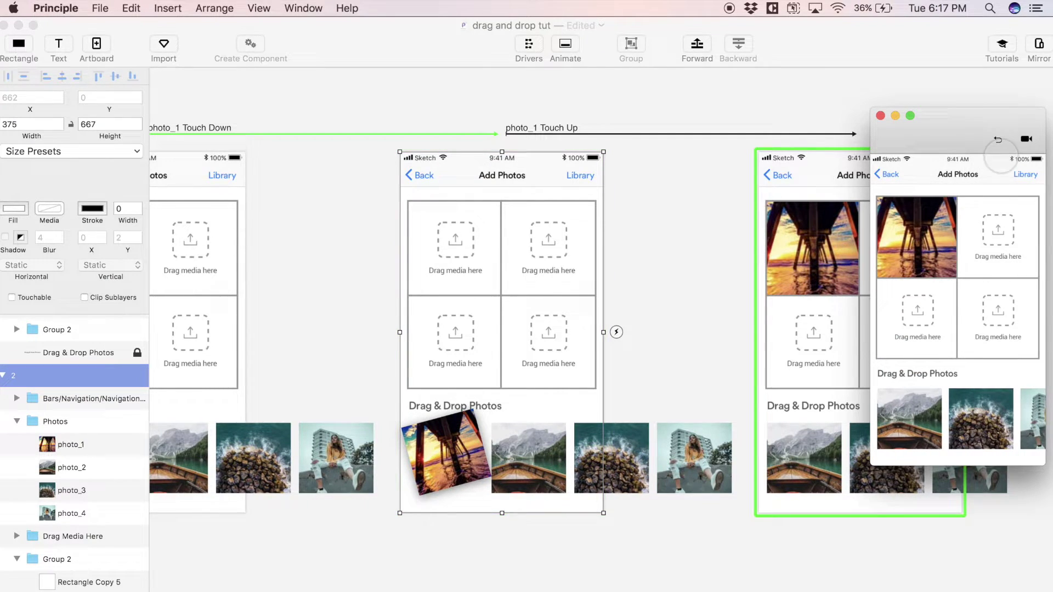
click(999, 140)
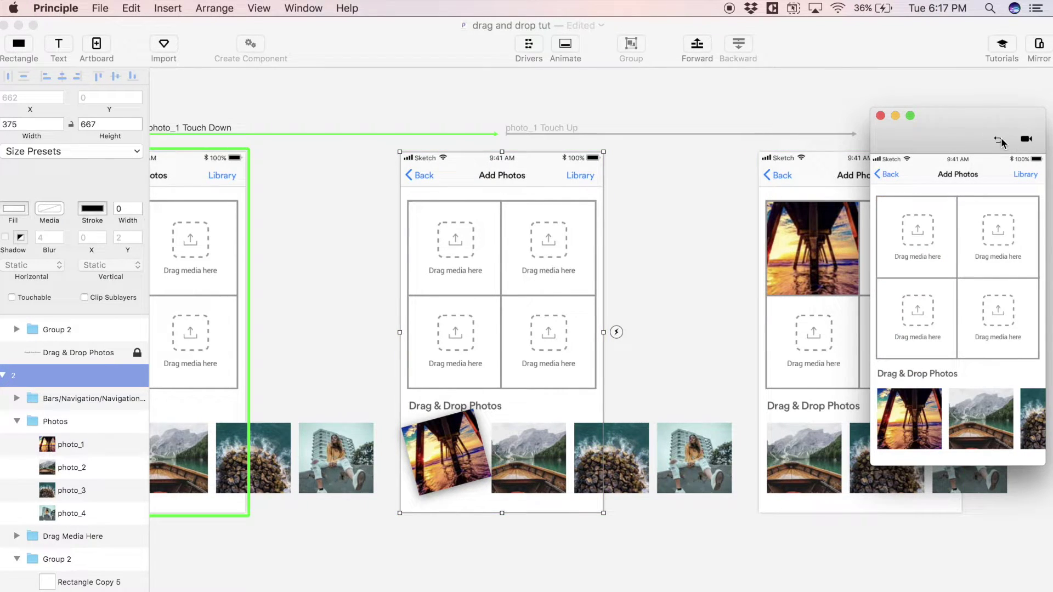
click(715, 245)
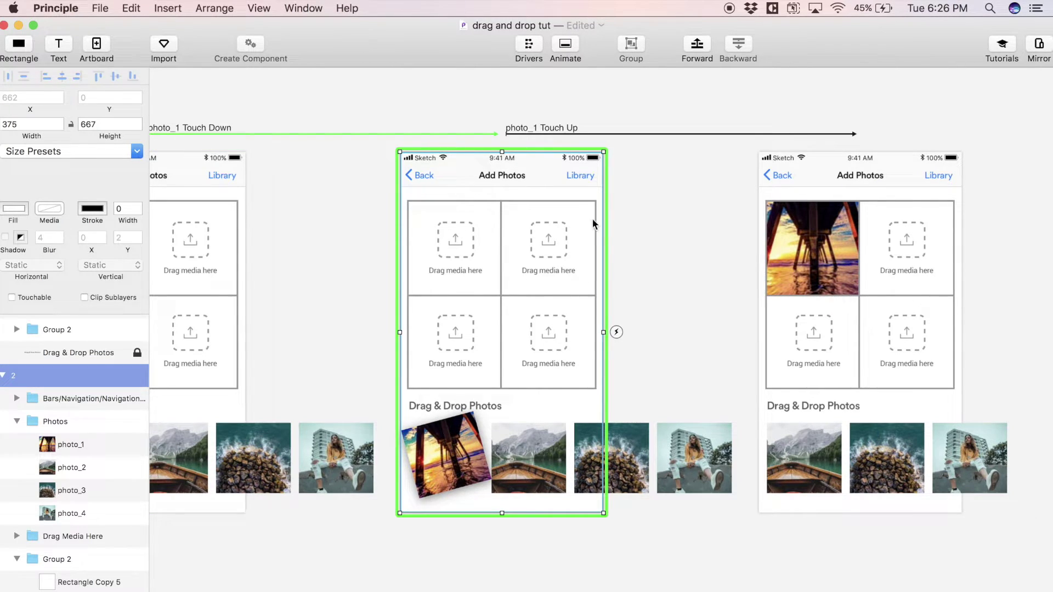
Step: In Drivers for artboard 2, select Rectangle Copy 6 in Group 2 and scrub Center Y to -14
click(528, 45)
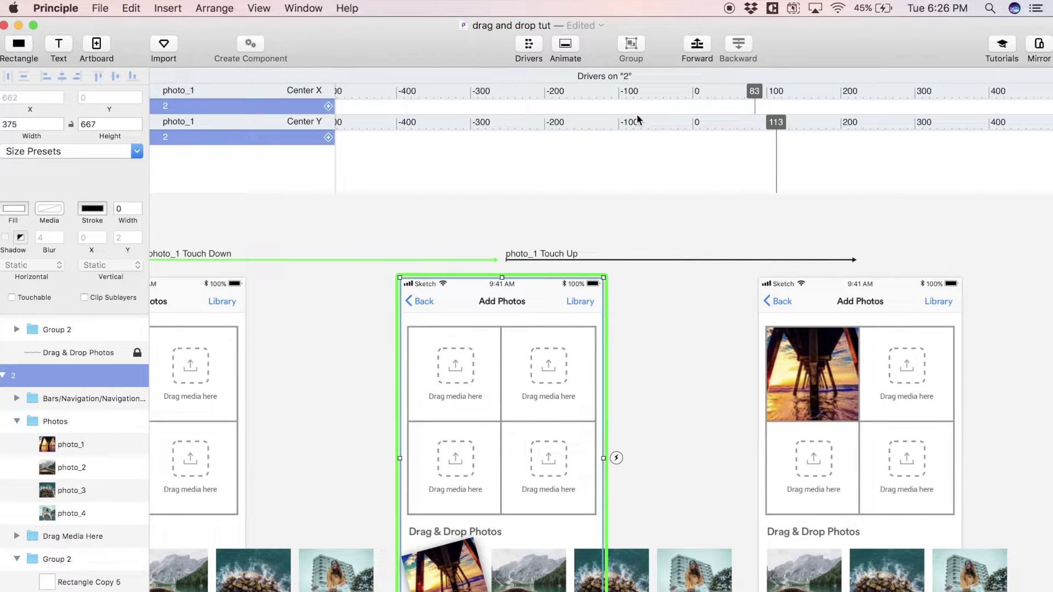
scroll(596, 204, down, 3)
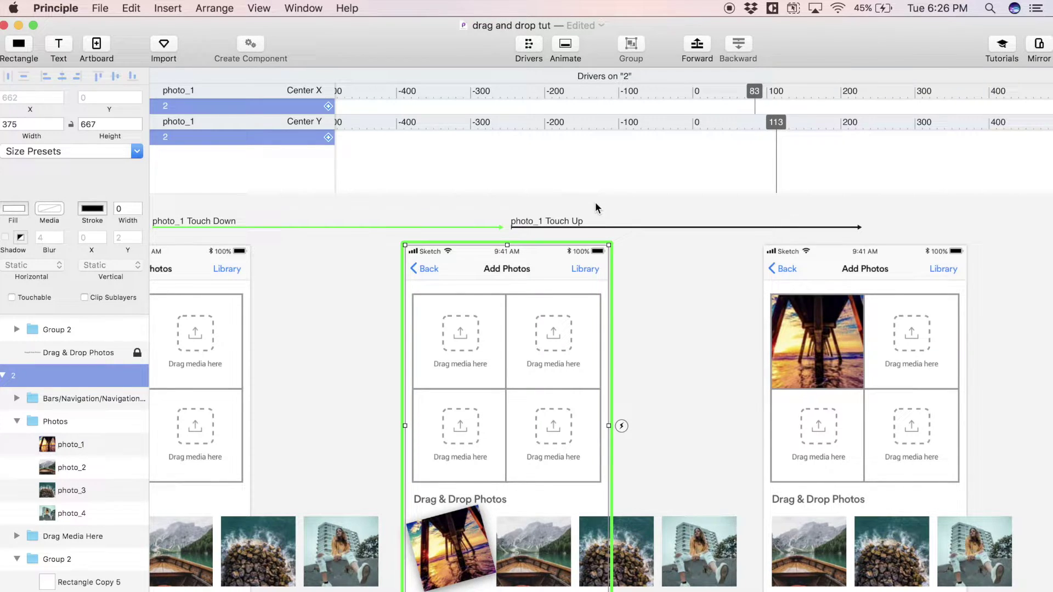
click(425, 413)
double_click(425, 414)
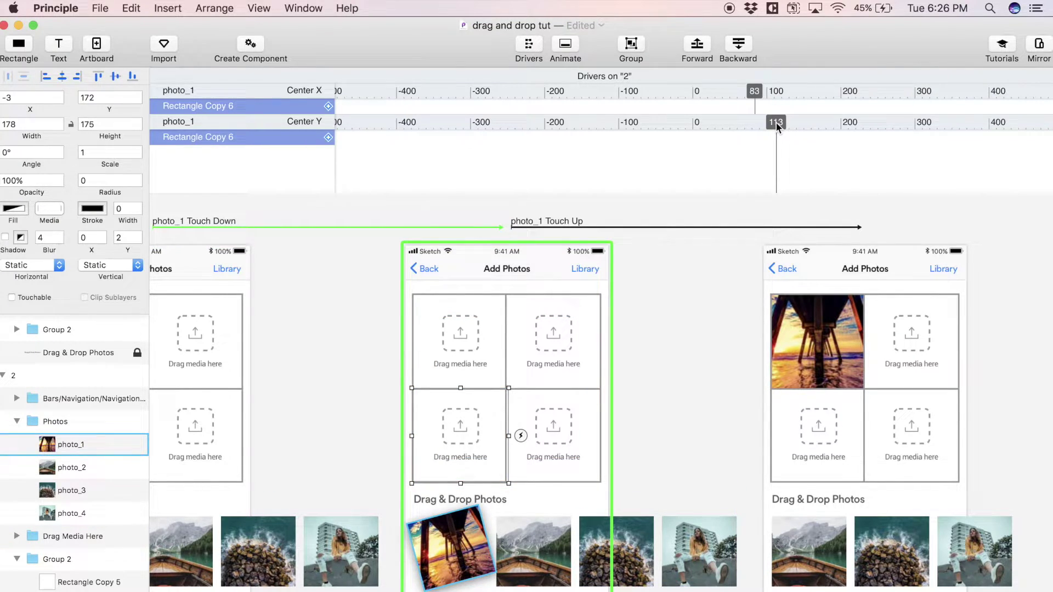
drag(777, 128, 683, 134)
click(440, 349)
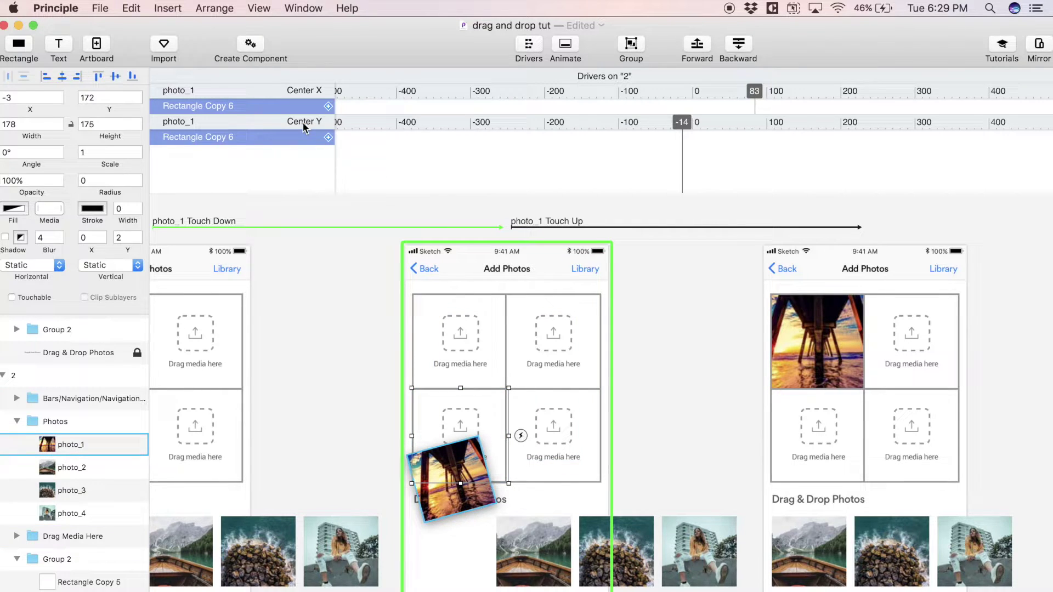
Step: Key Rectangle Copy 6's Fill to photo_1's Center Y at -90 and -14
click(328, 138)
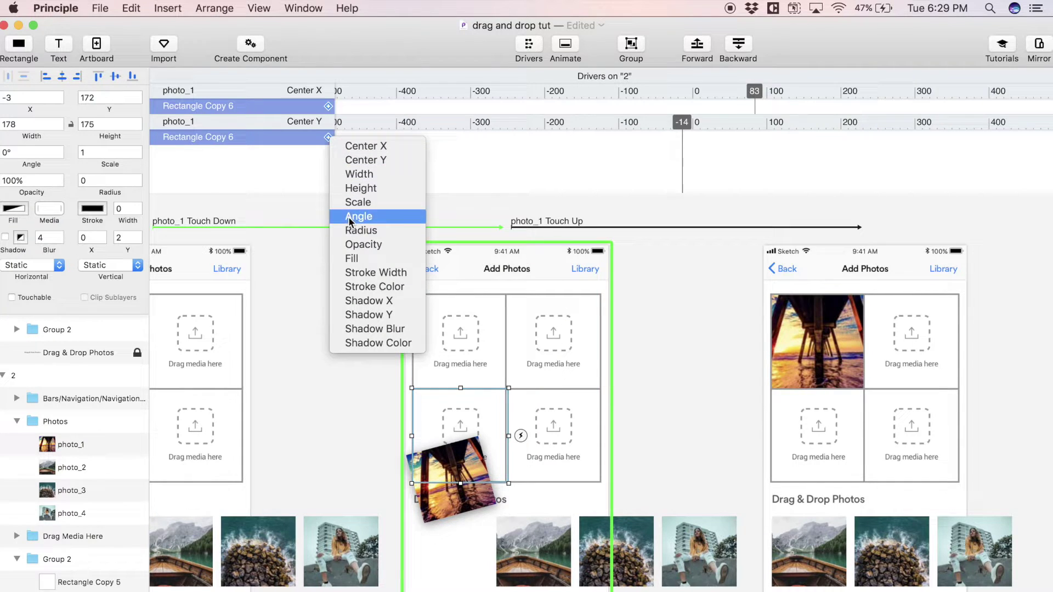
click(351, 259)
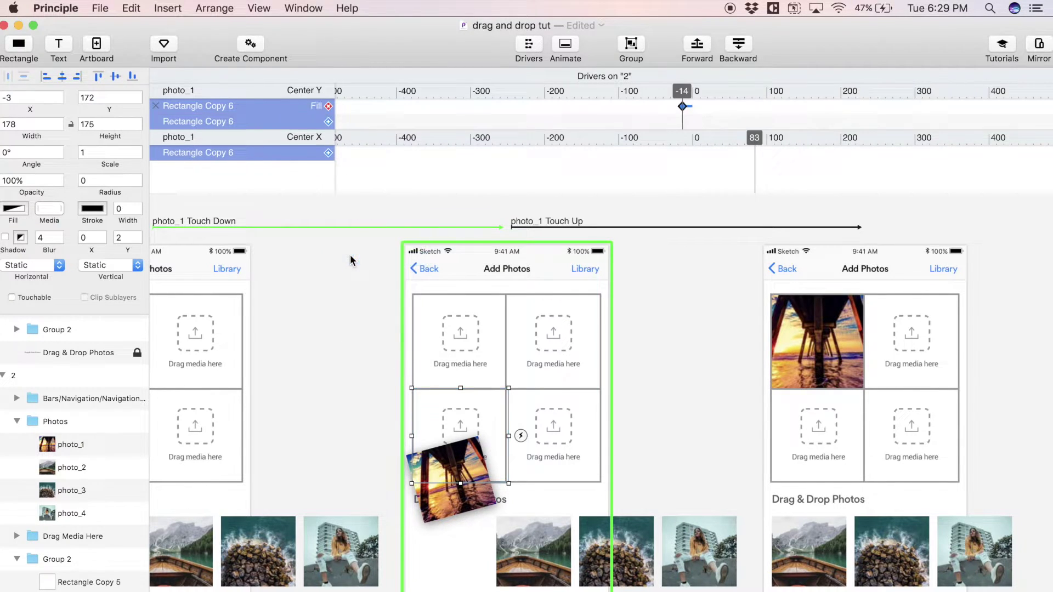
click(683, 99)
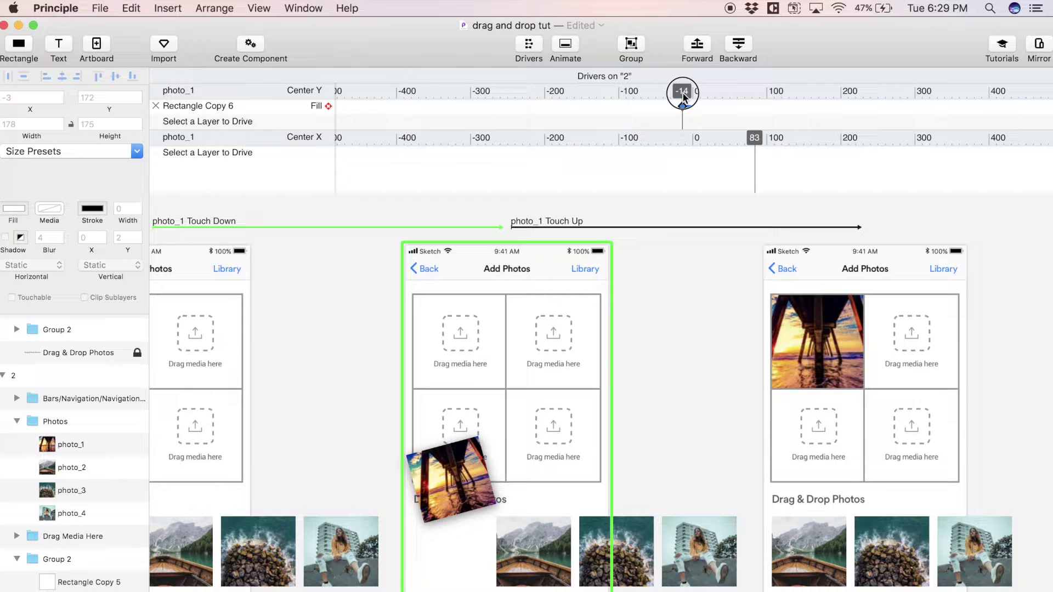
drag(682, 98, 625, 97)
click(274, 106)
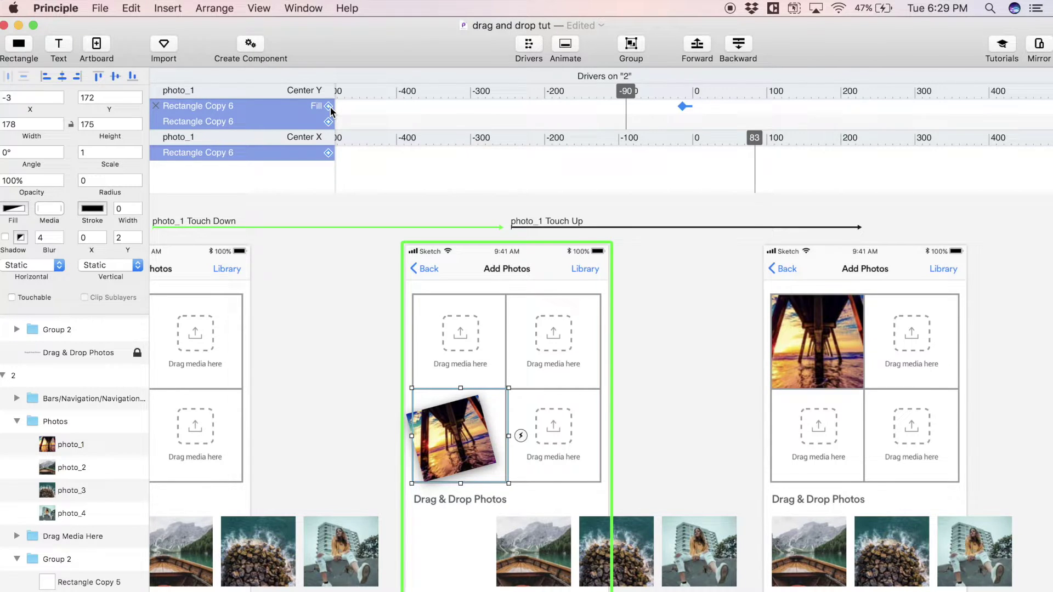
mouse_move(625, 91)
mouse_down()
mouse_move(689, 90)
mouse_move(652, 95)
mouse_move(682, 86)
mouse_move(628, 86)
mouse_up()
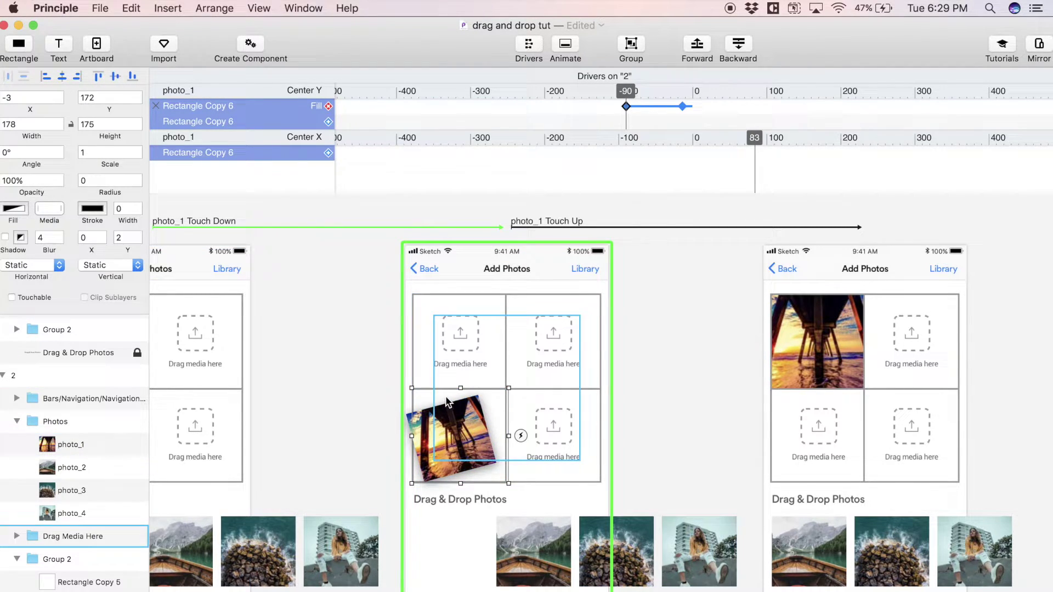
Step: Set the bottom-left cell's driven fill to pale purple FBDDFF and scrub to check the fade
click(15, 209)
click(30, 237)
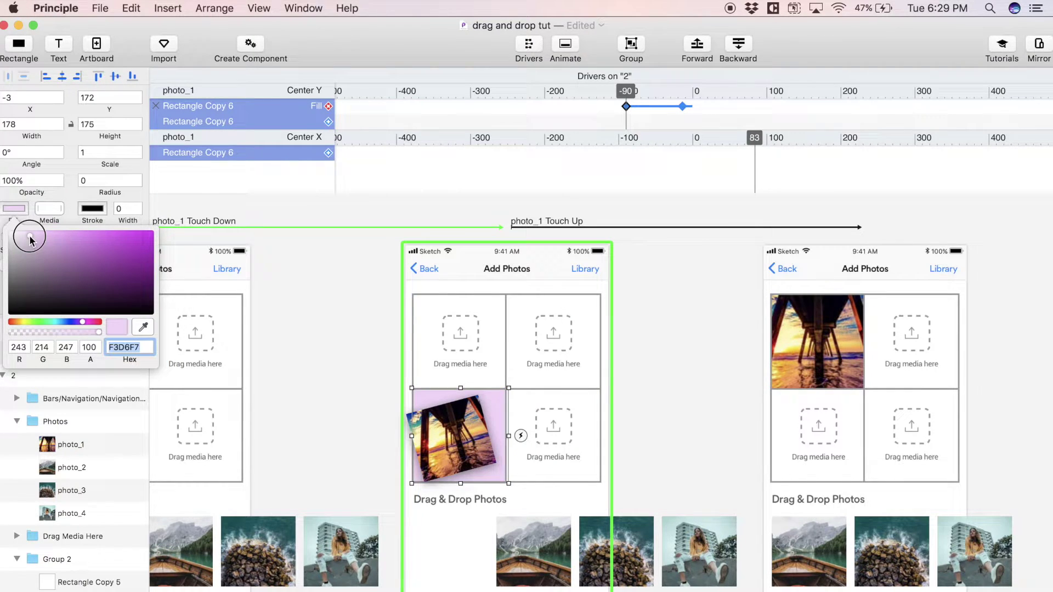
drag(30, 236, 30, 230)
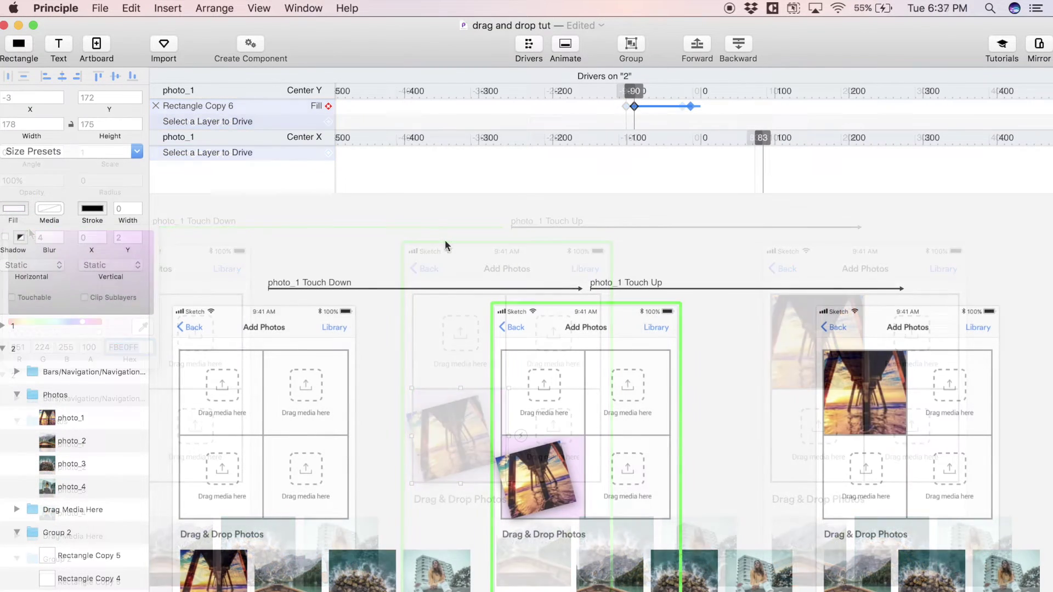
drag(634, 91, 781, 113)
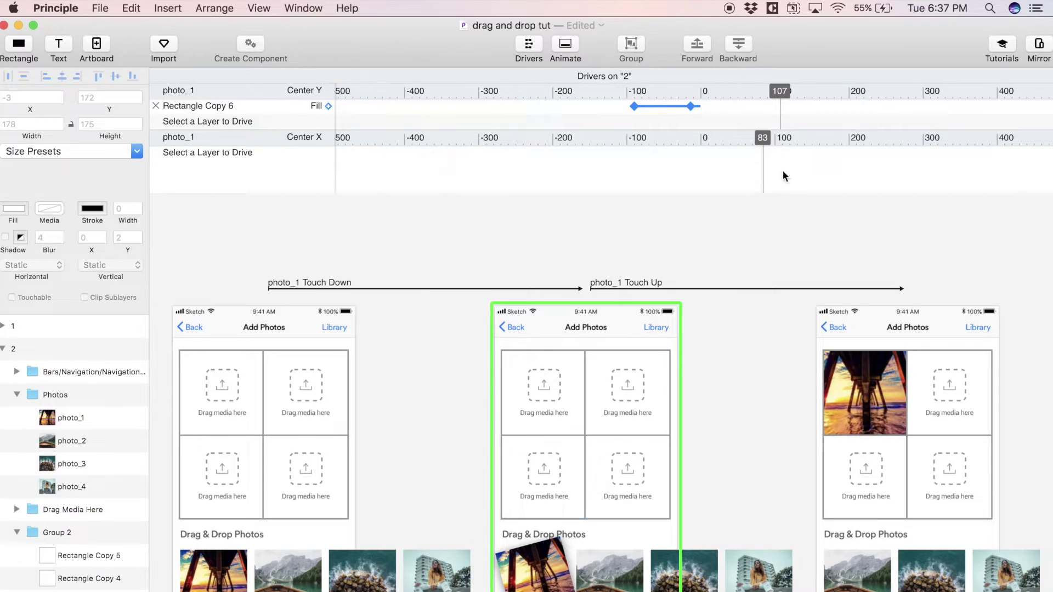
Step: Test in the preview by dragging the pier photo over the first drop cell
key(ctrl+Up)
click(976, 181)
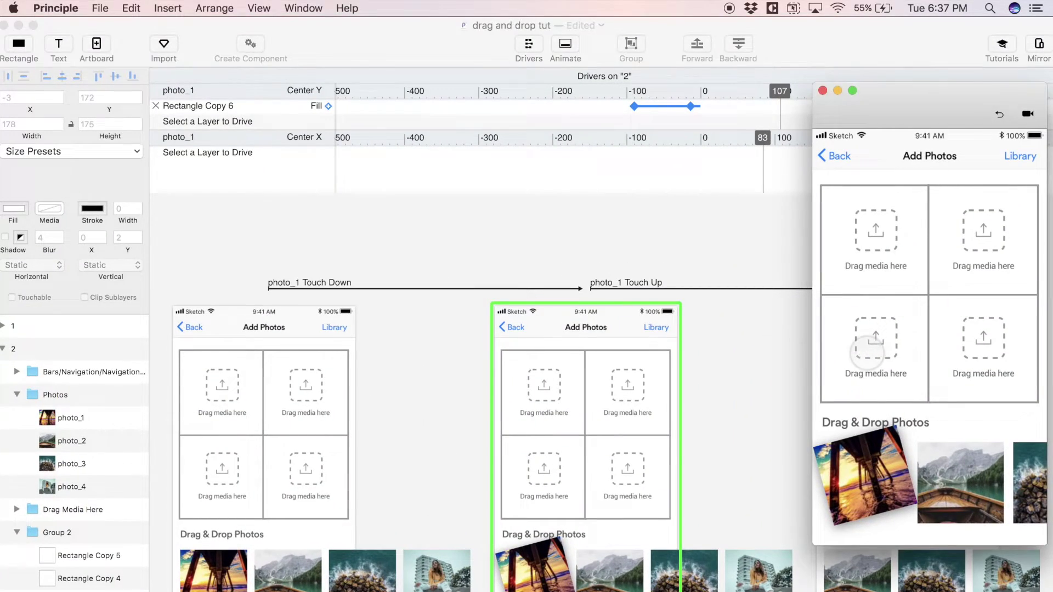
click(1000, 116)
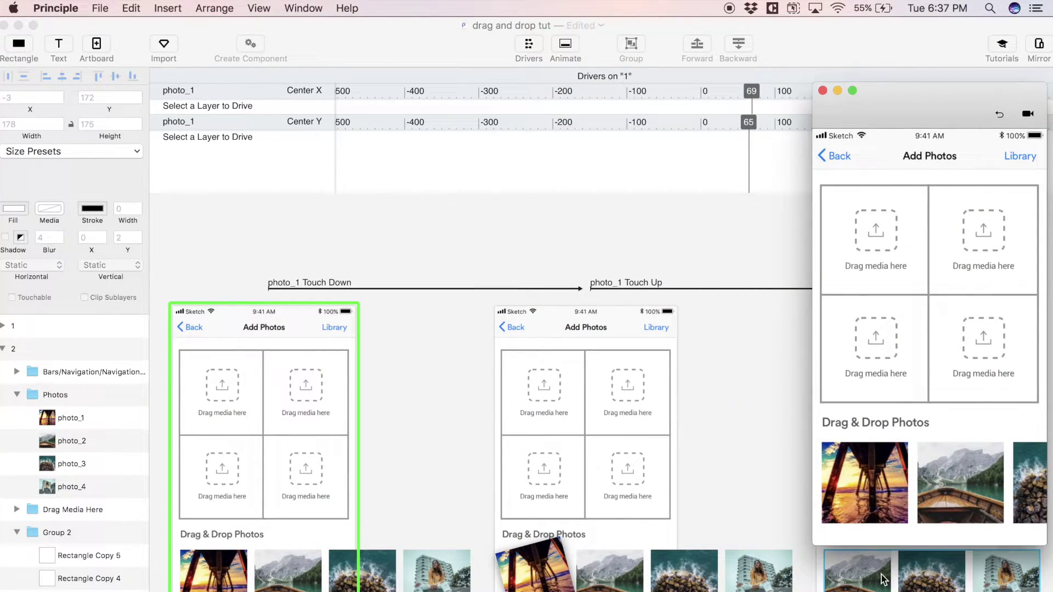
click(850, 478)
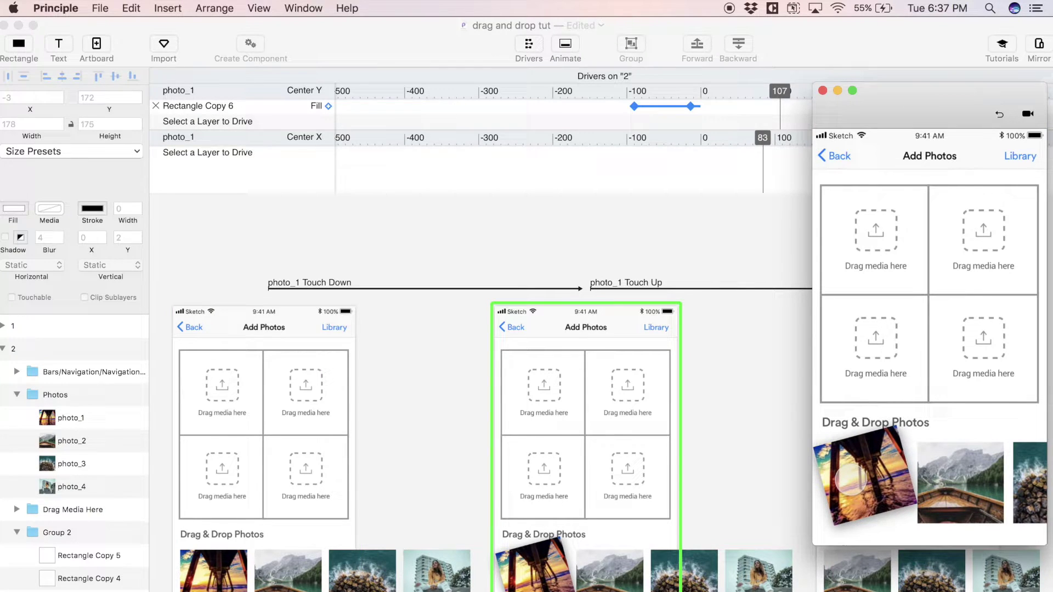
drag(851, 478, 864, 302)
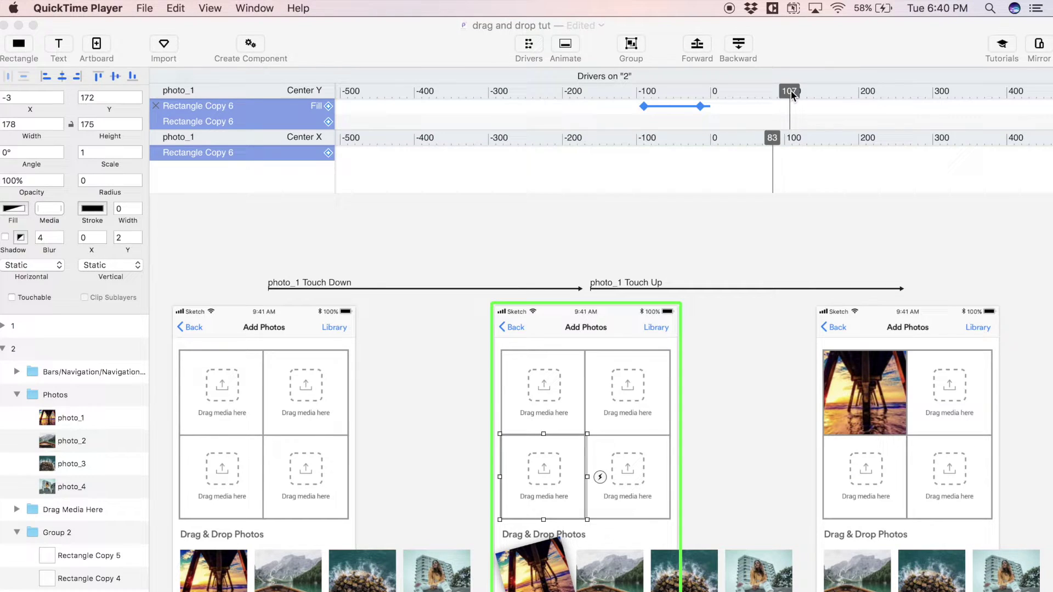
Step: Add a Fill keyframe to the lower-left cell with photo_1's Center Y at -196
click(792, 95)
drag(788, 90, 645, 94)
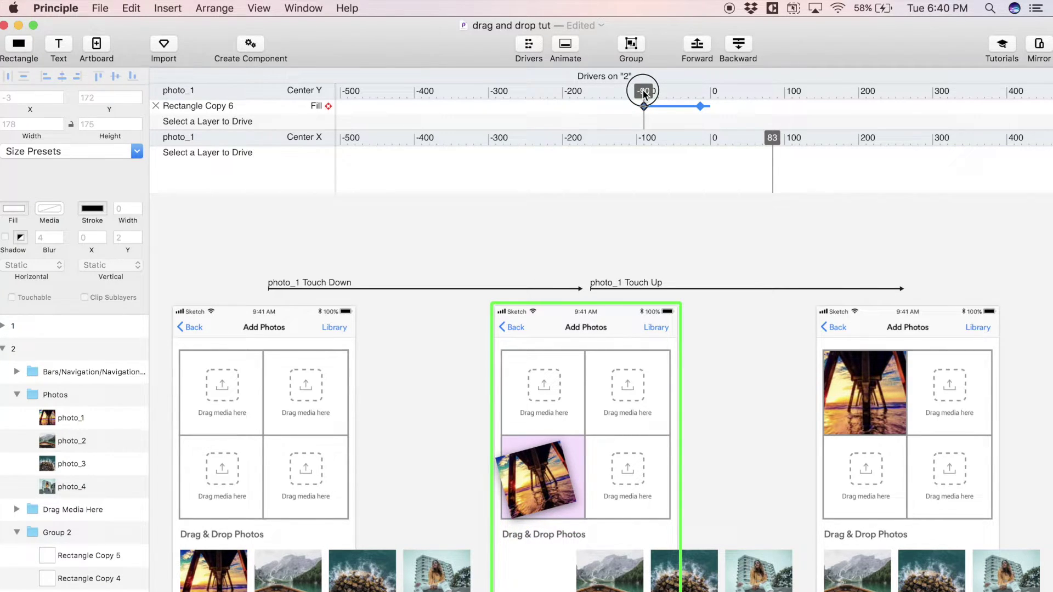
drag(645, 94, 565, 108)
click(361, 121)
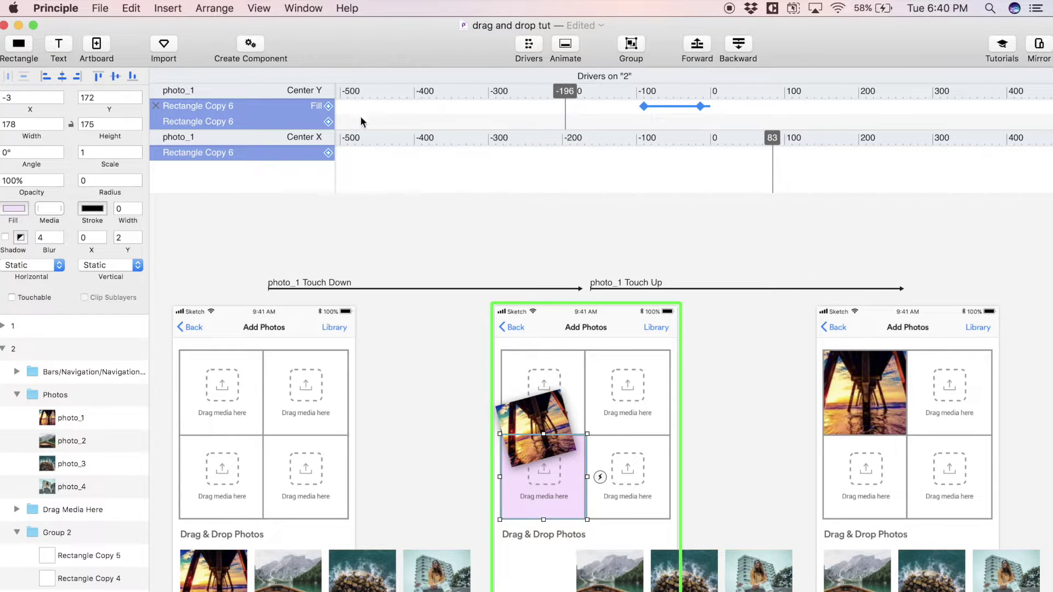
click(328, 121)
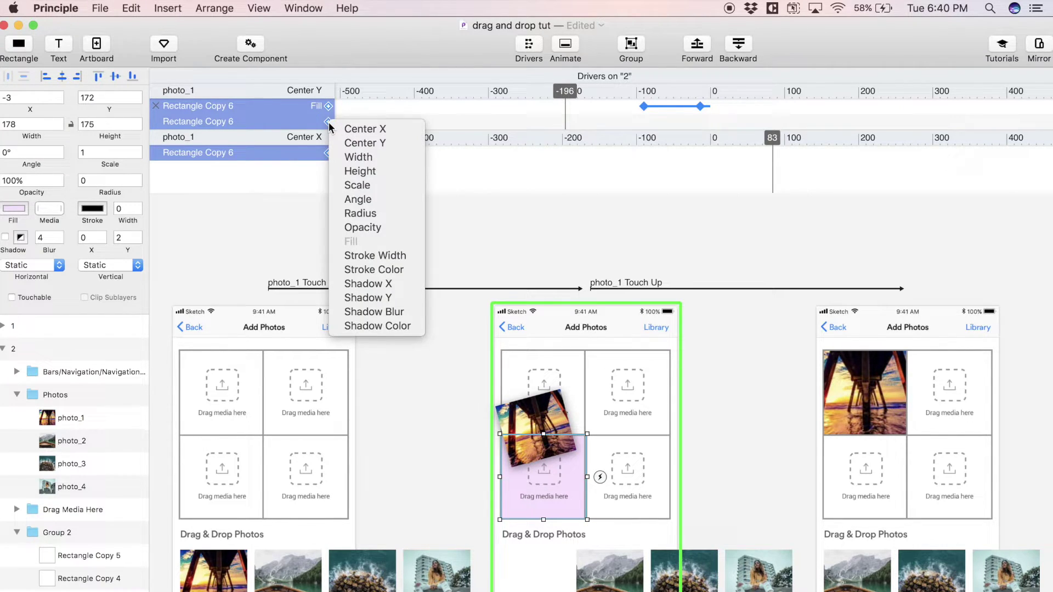
click(326, 108)
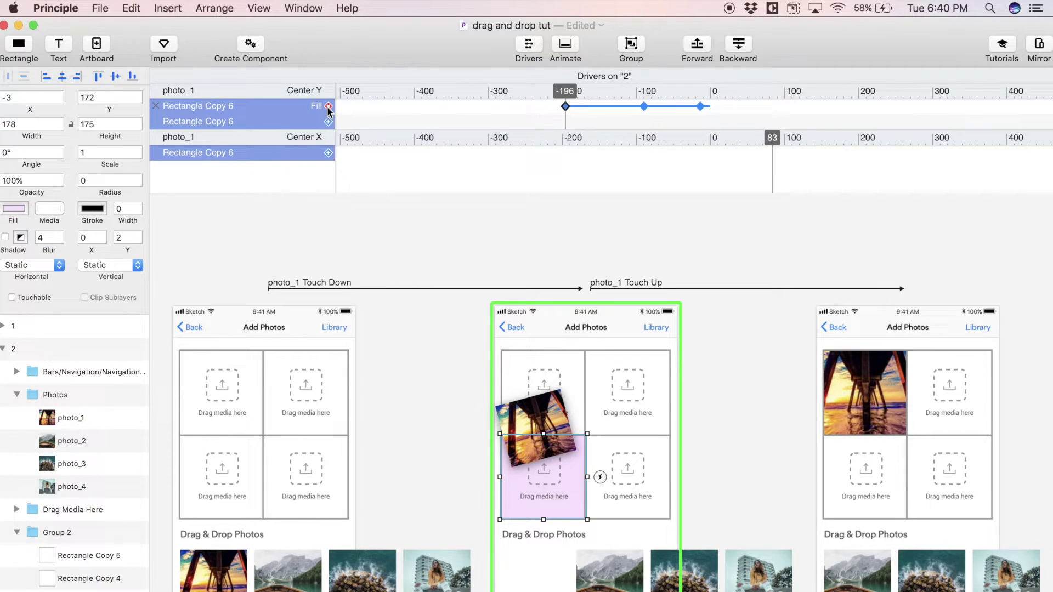
Step: Raise photo_1 further and key Rectangle Copy 6's Fill to white FFFFFF, then scrub to verify
drag(568, 99, 540, 94)
click(335, 105)
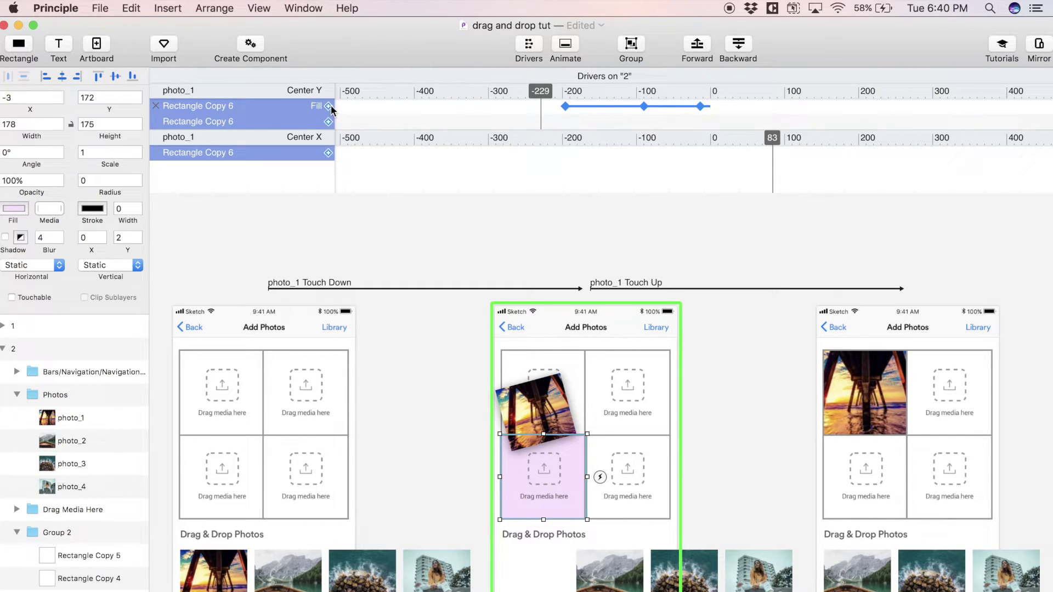
click(328, 106)
click(15, 215)
key(super+c)
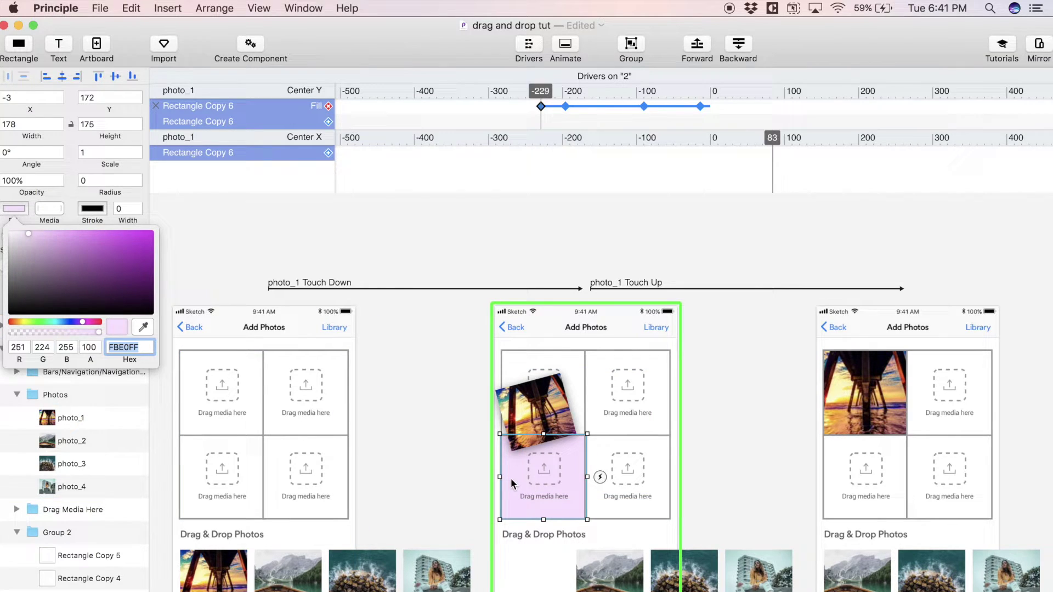
drag(8, 237, 1, 228)
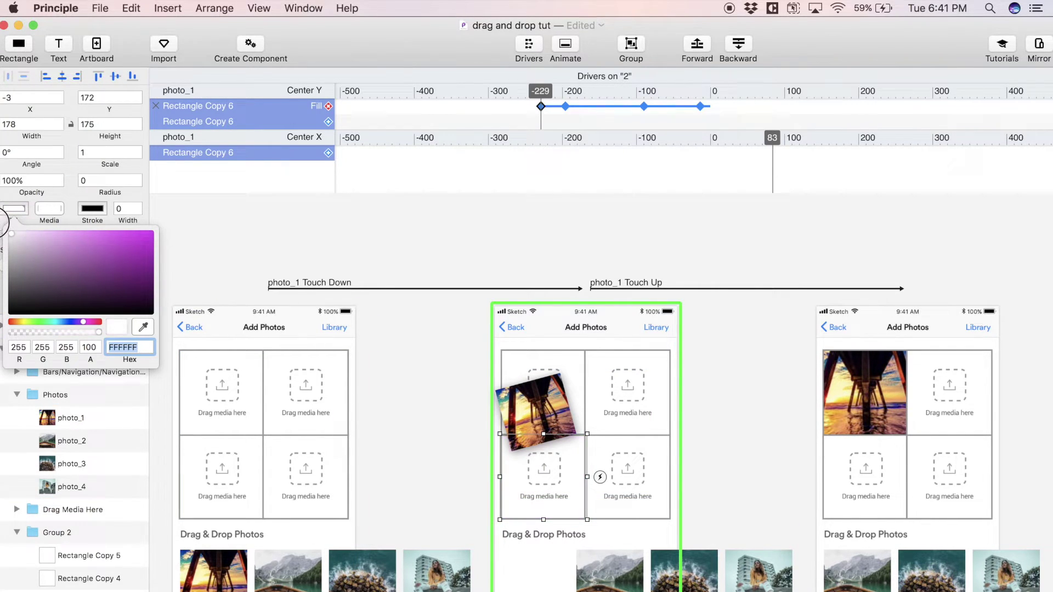
drag(542, 91, 791, 139)
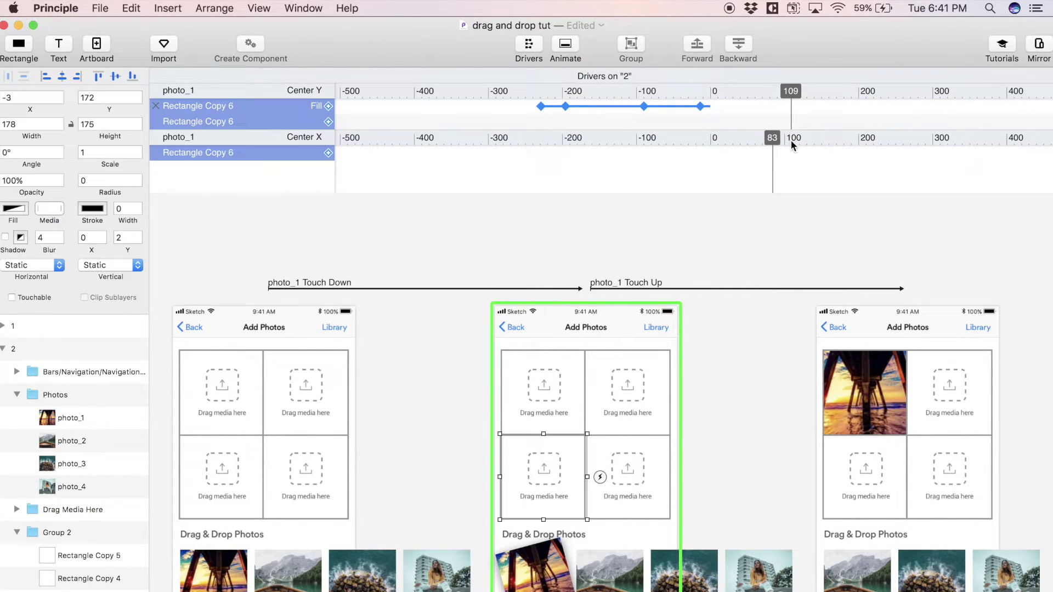
key(ctrl+Up)
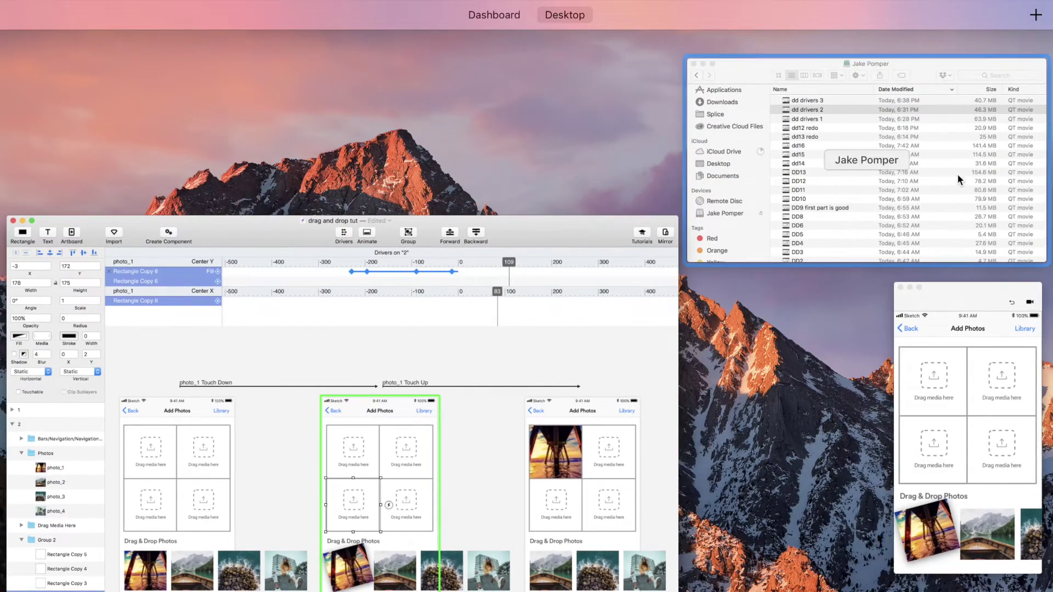
click(959, 393)
click(1000, 114)
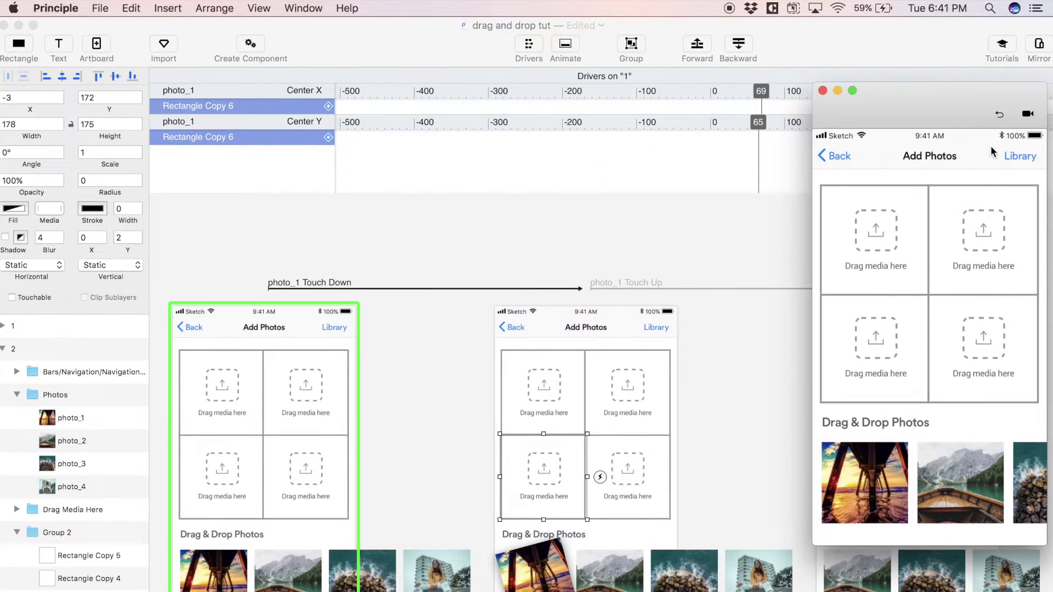
click(869, 486)
drag(870, 487, 876, 269)
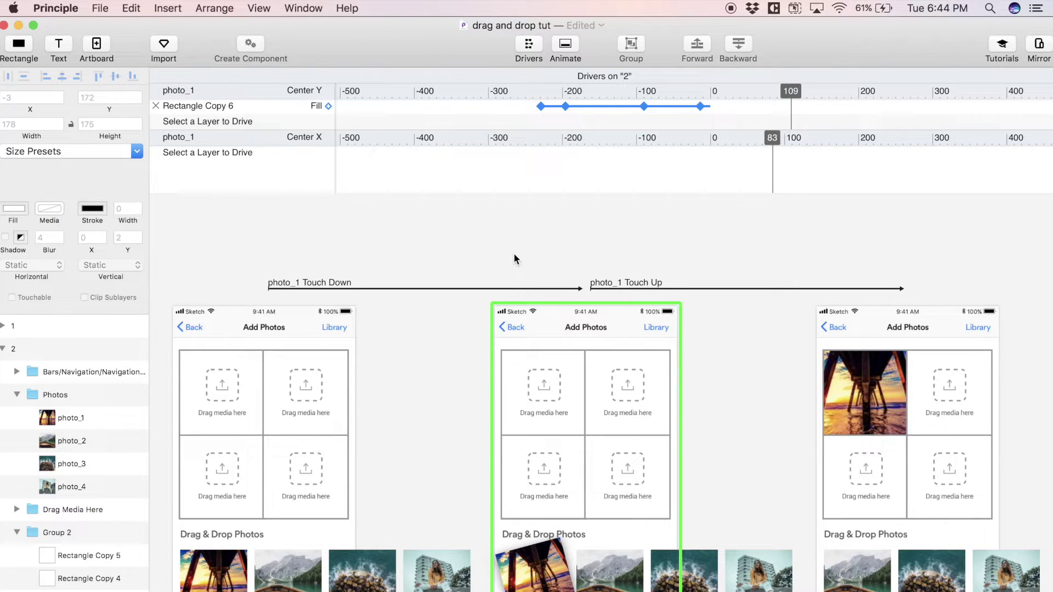
Step: Drive Rectangle Copy 3's Fill from photo_1's Center Y, with keyframes at -196 and -232
click(515, 392)
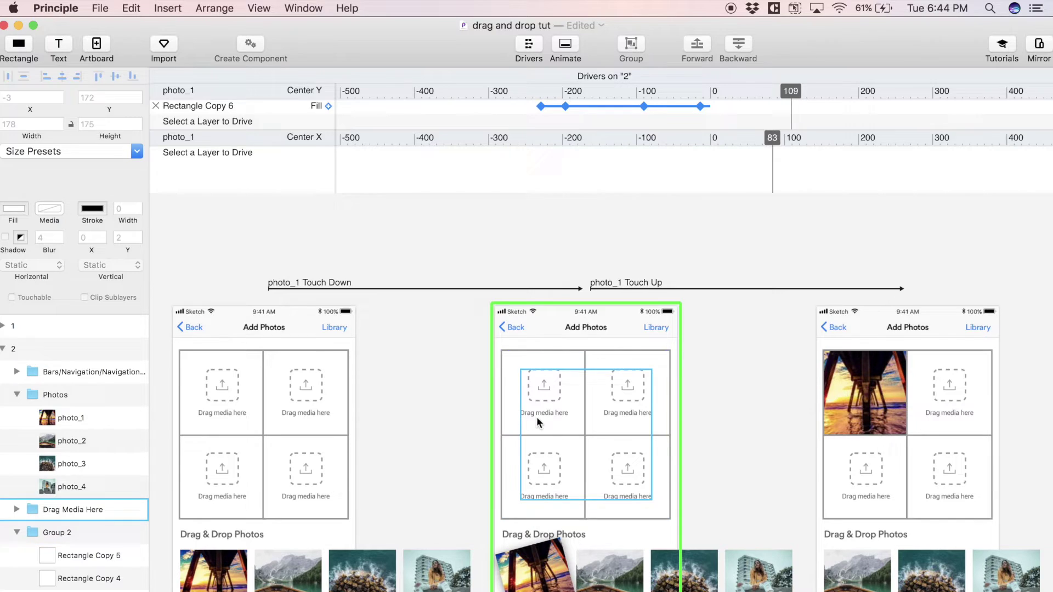
click(518, 372)
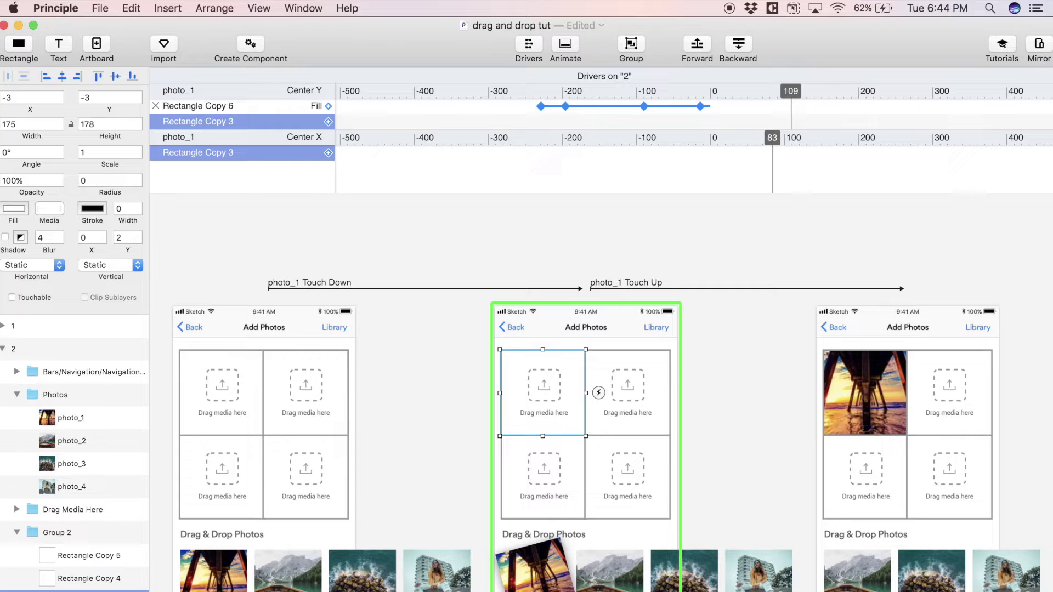
click(329, 121)
click(364, 243)
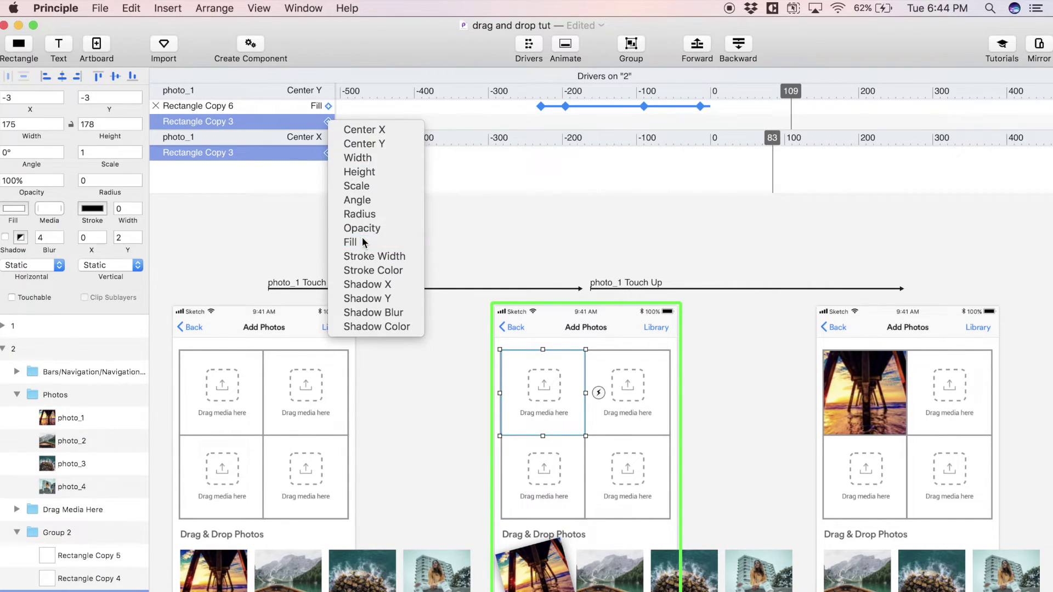
drag(792, 122, 567, 121)
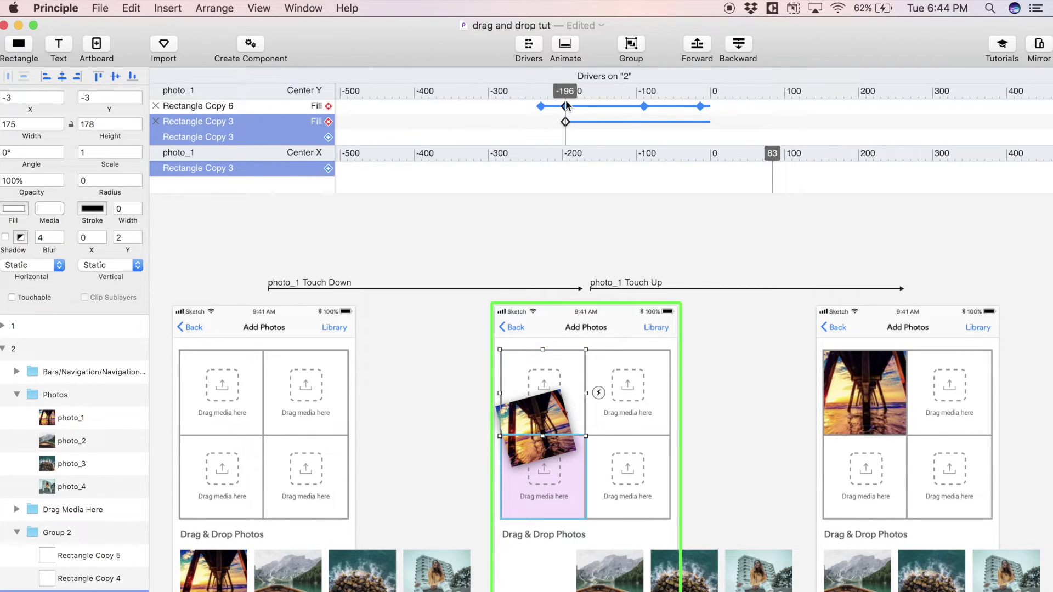
drag(565, 93, 538, 96)
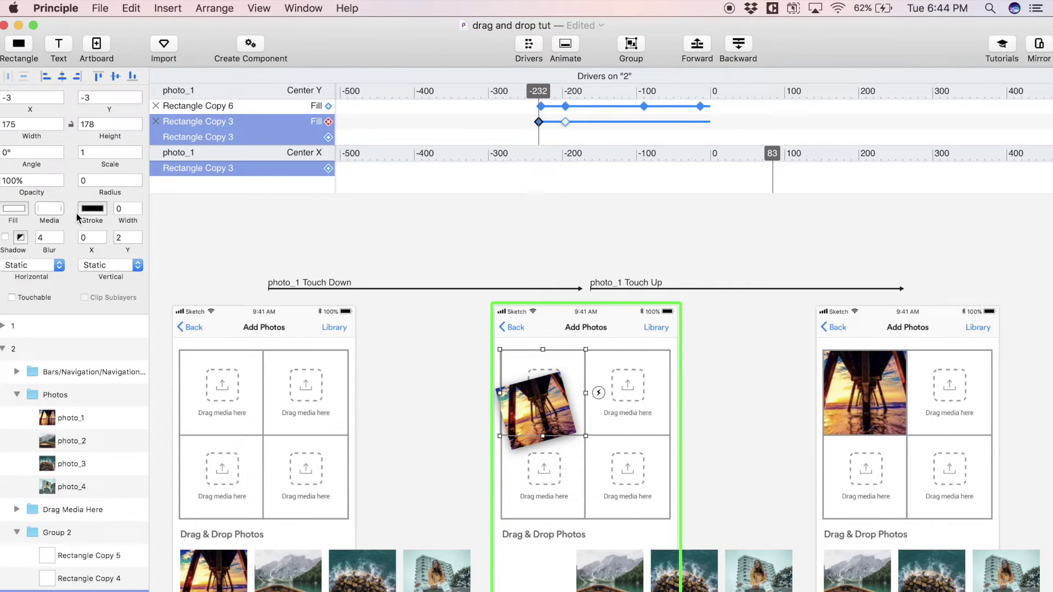
Step: Paste FBE0FF as Rectangle Copy 3's Fill at the -232 keyframe and scrub to check
click(15, 210)
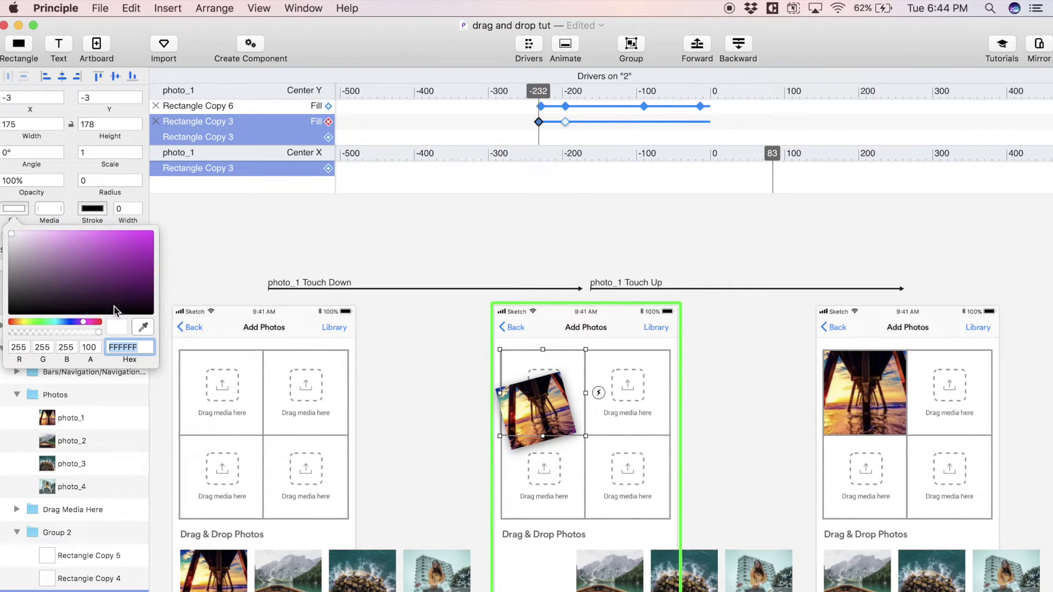
key(super+v)
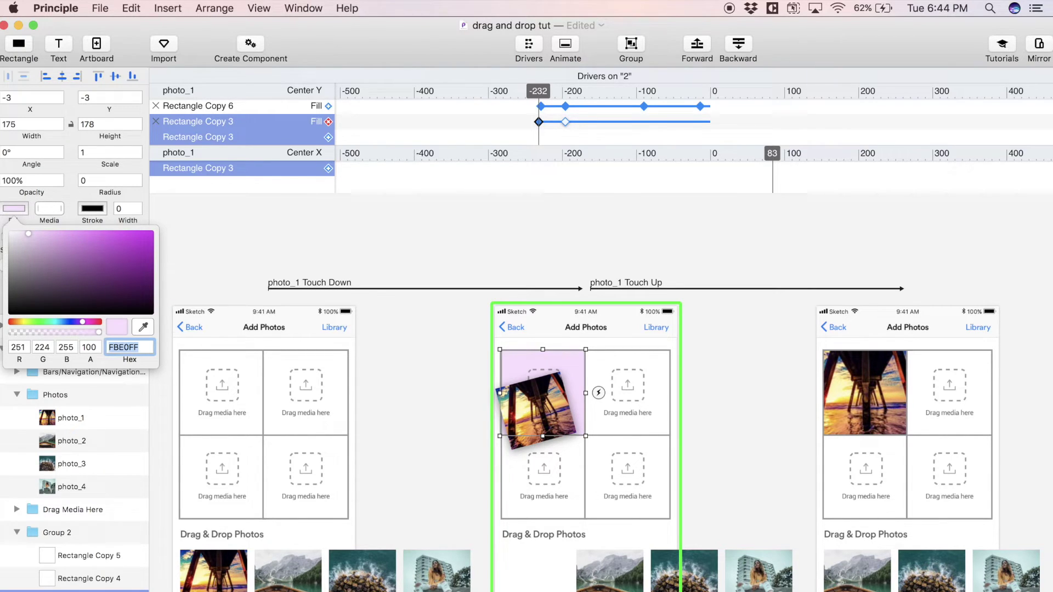
drag(539, 93, 508, 145)
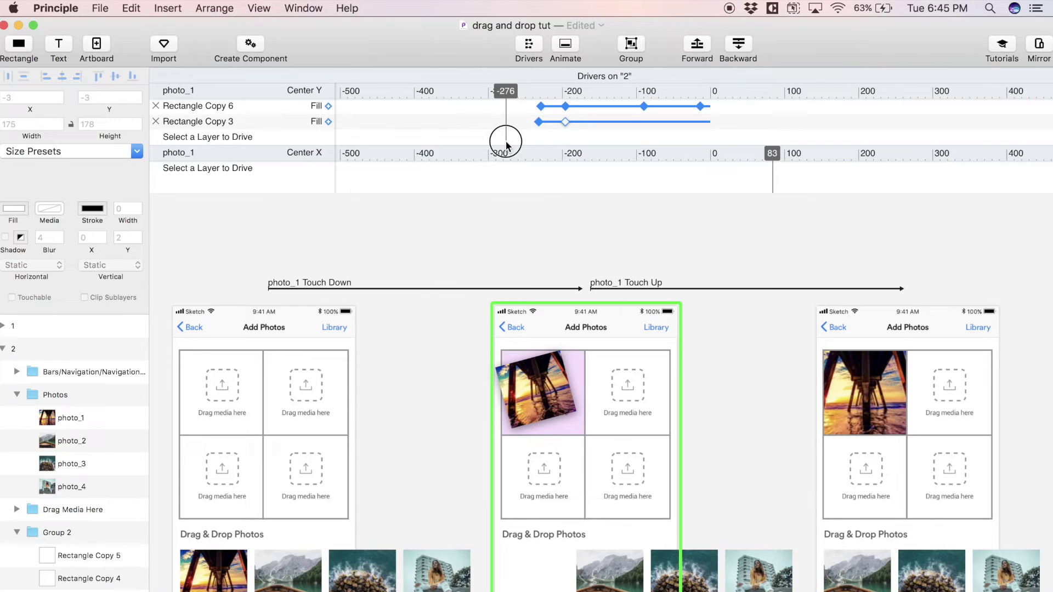
drag(506, 145, 506, 147)
key(ctrl+Up)
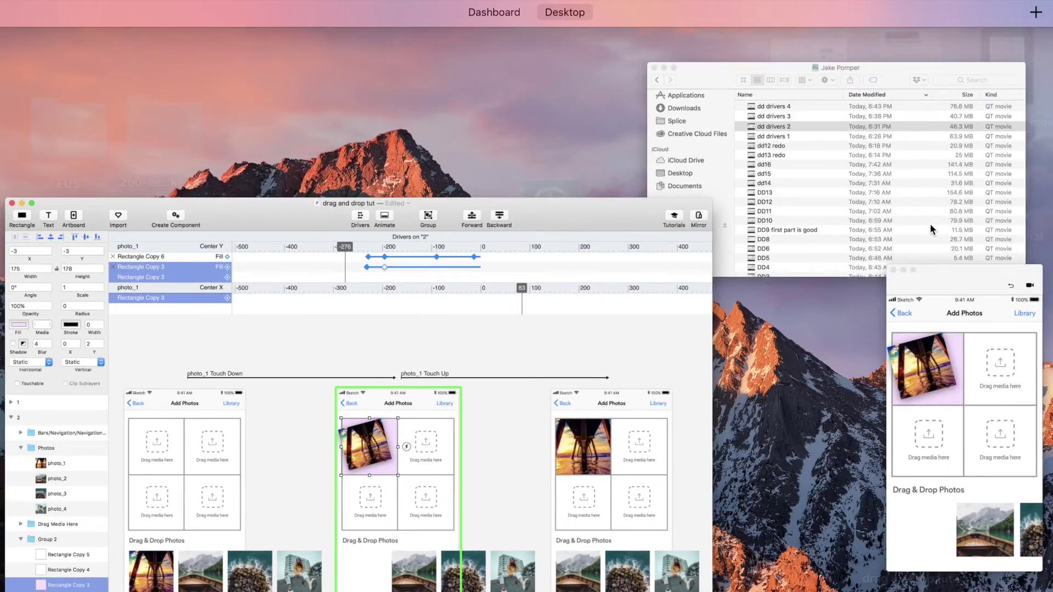
click(927, 413)
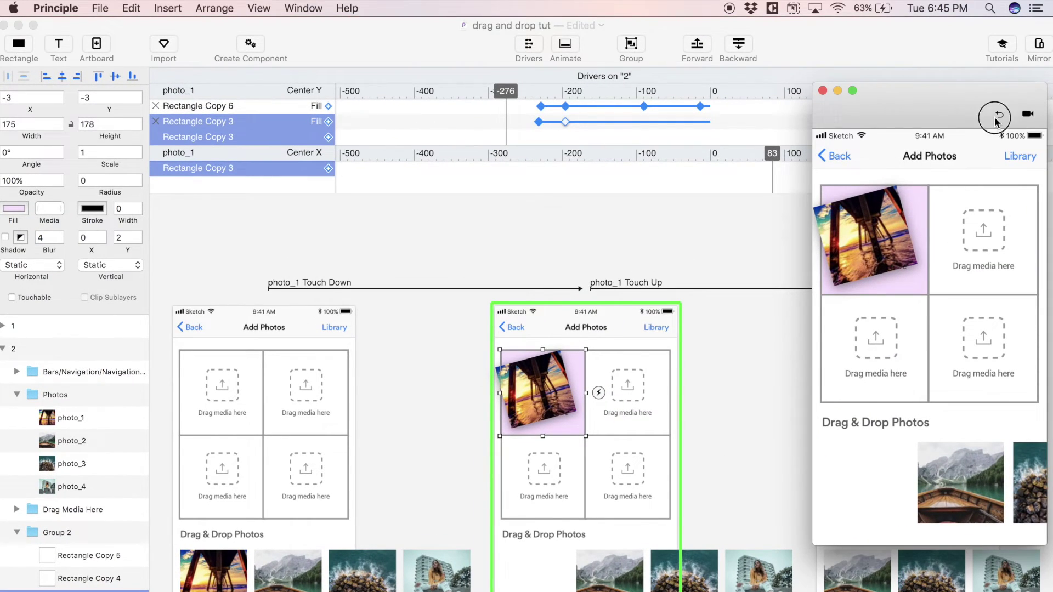
click(996, 122)
click(859, 499)
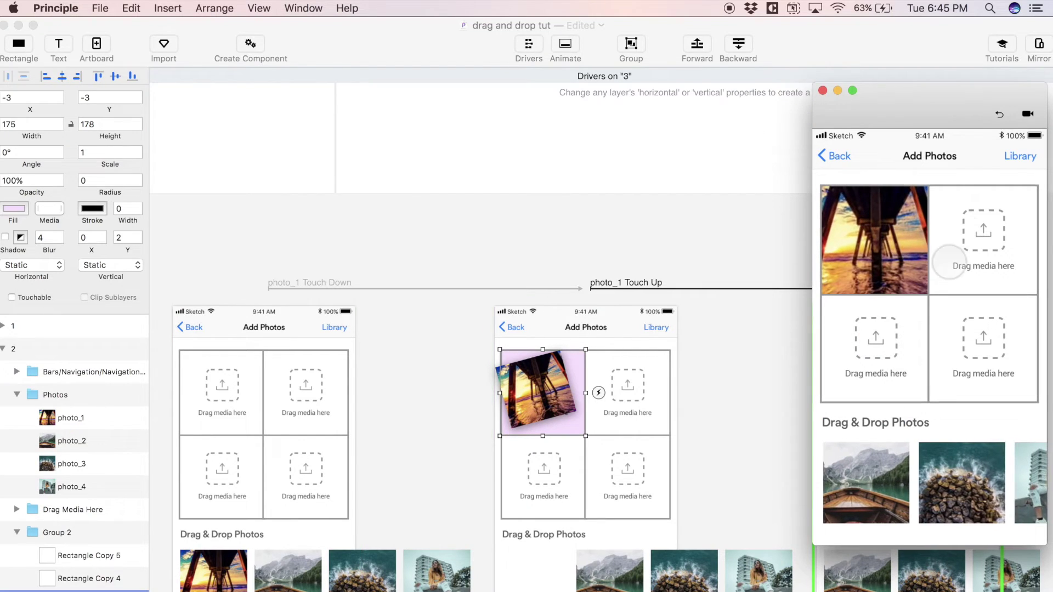
click(999, 114)
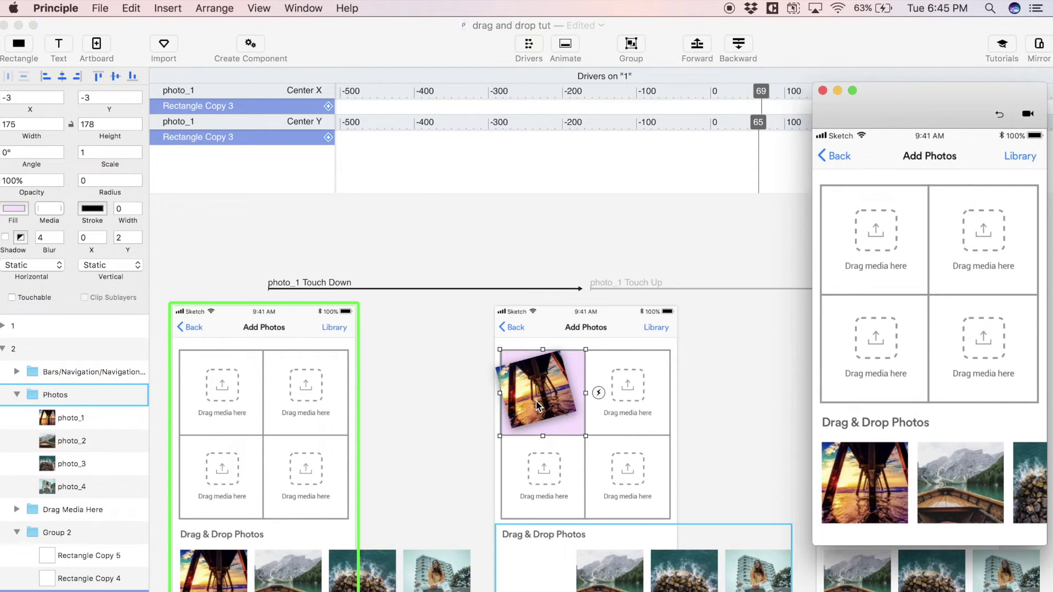
click(536, 405)
drag(505, 91, 772, 140)
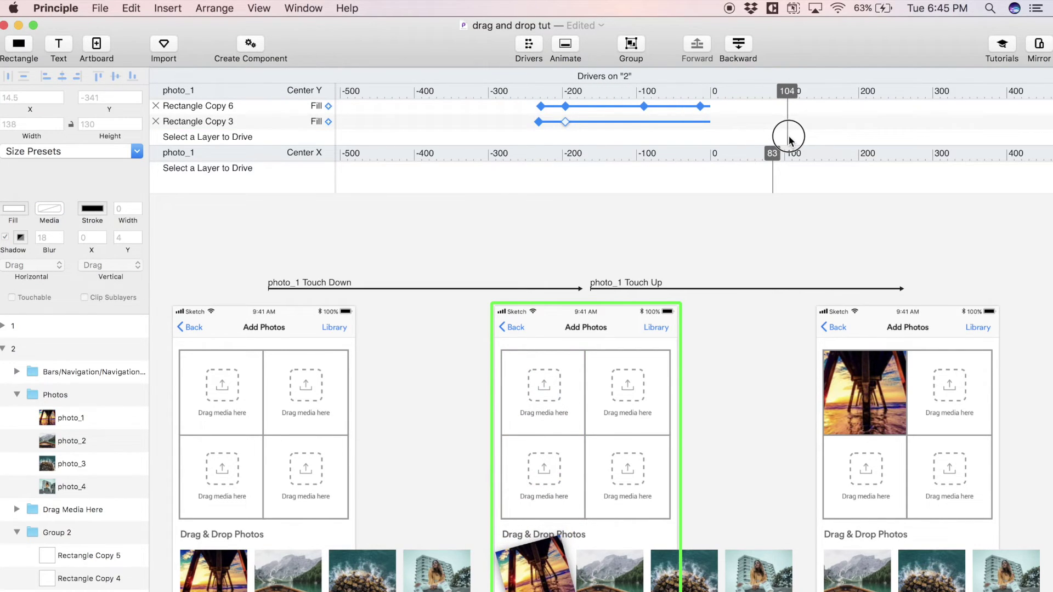
drag(790, 140, 781, 141)
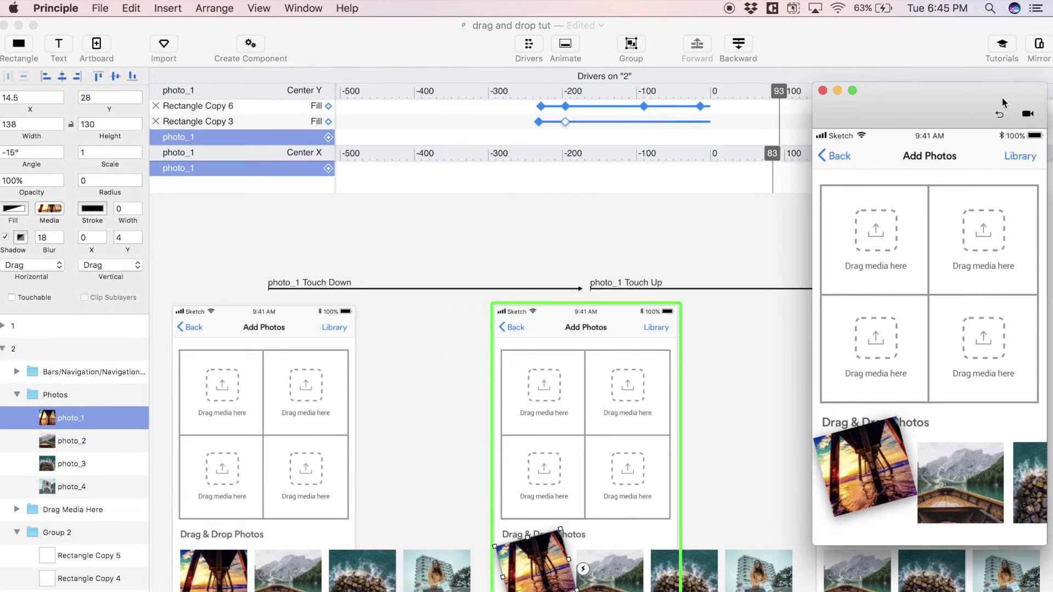
click(1000, 123)
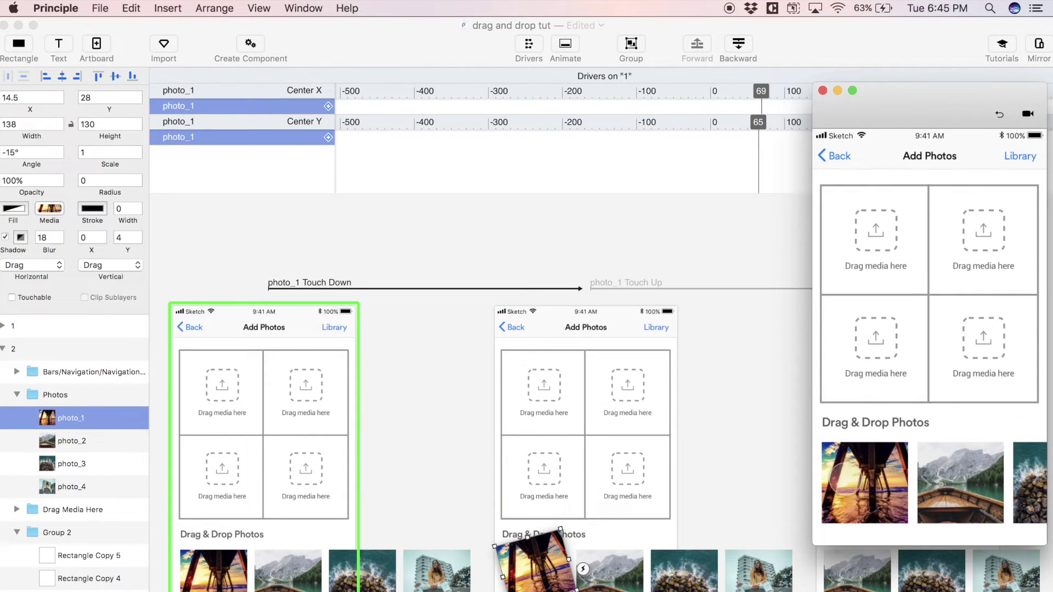
click(848, 487)
drag(845, 489, 855, 256)
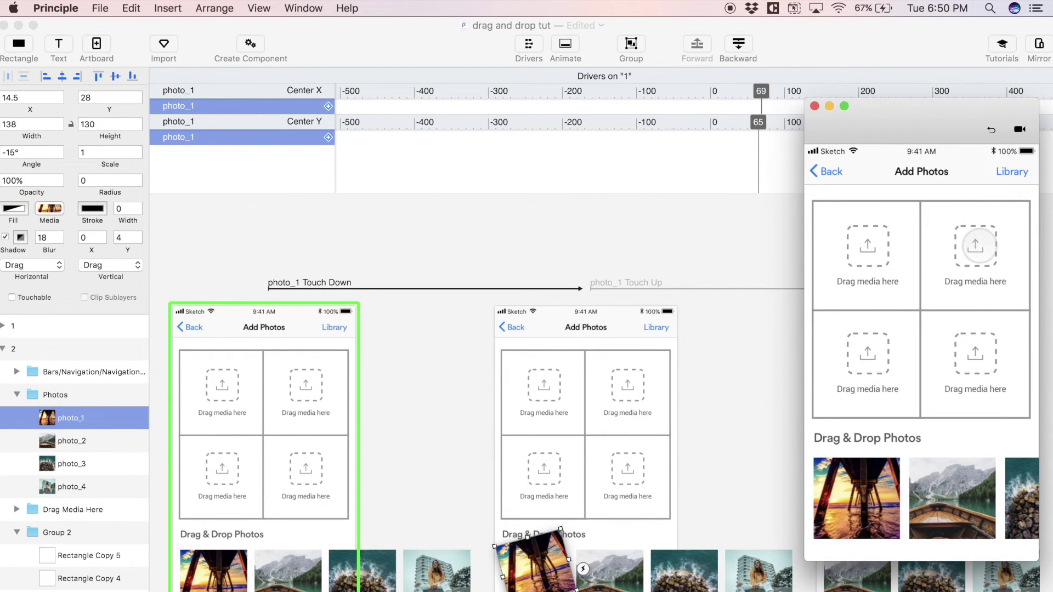
Step: In the preview, drag photo_1 over the lower-left drop cell, then rewind the prototype
drag(897, 488, 871, 275)
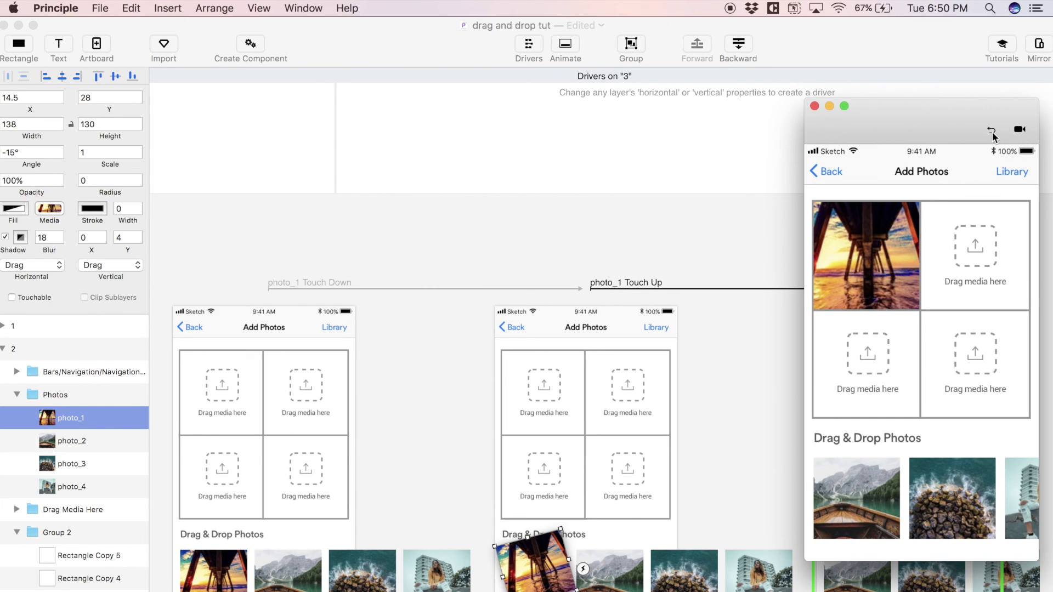
click(991, 130)
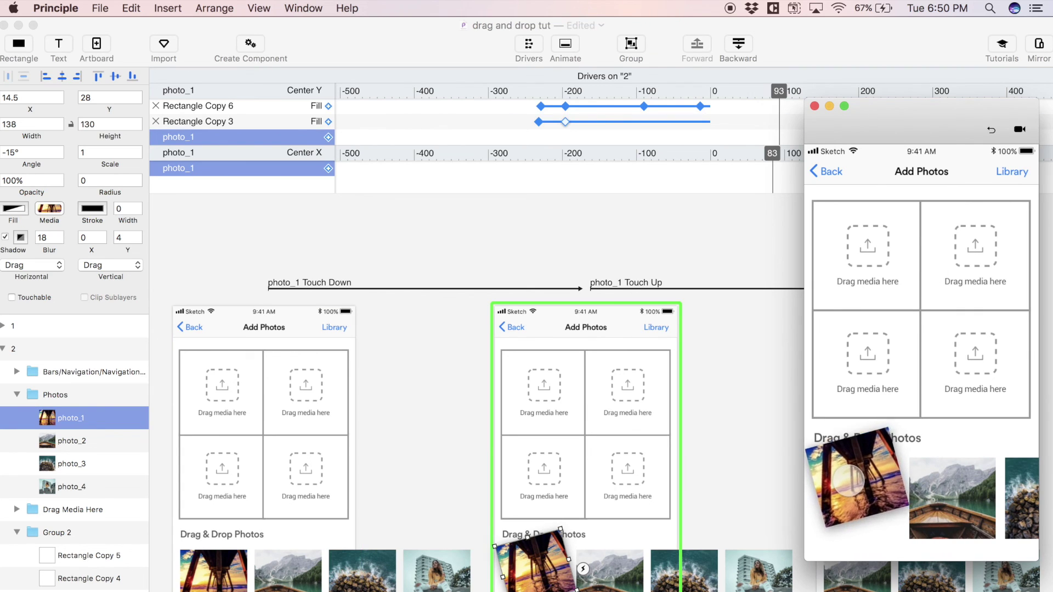